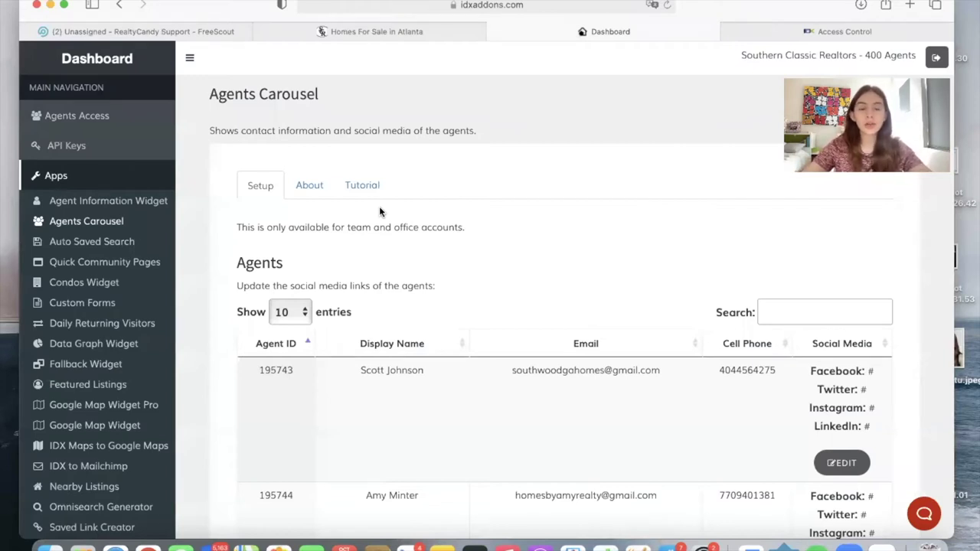
- Go to the apps overview and open the Agents Carousel app
scroll(379, 212, down, 5)
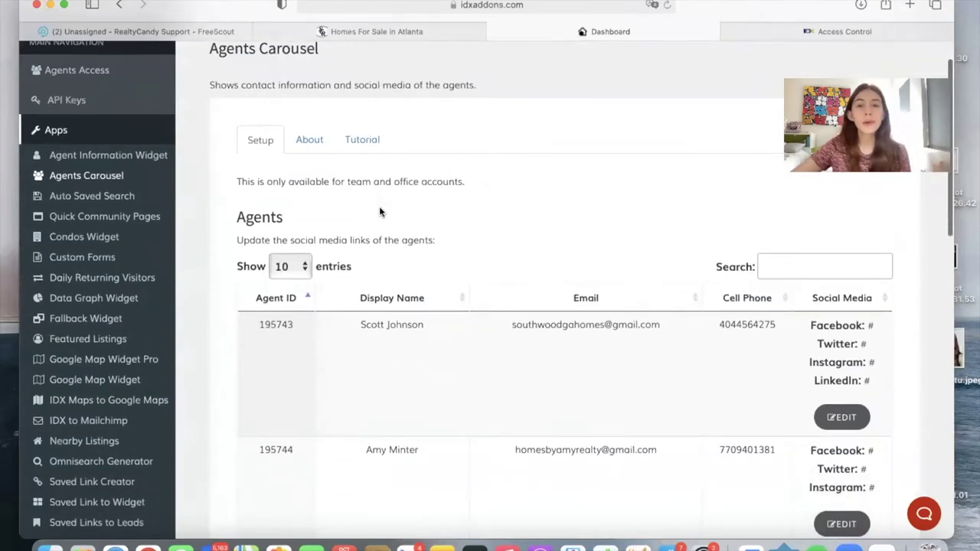
scroll(379, 212, up, 5)
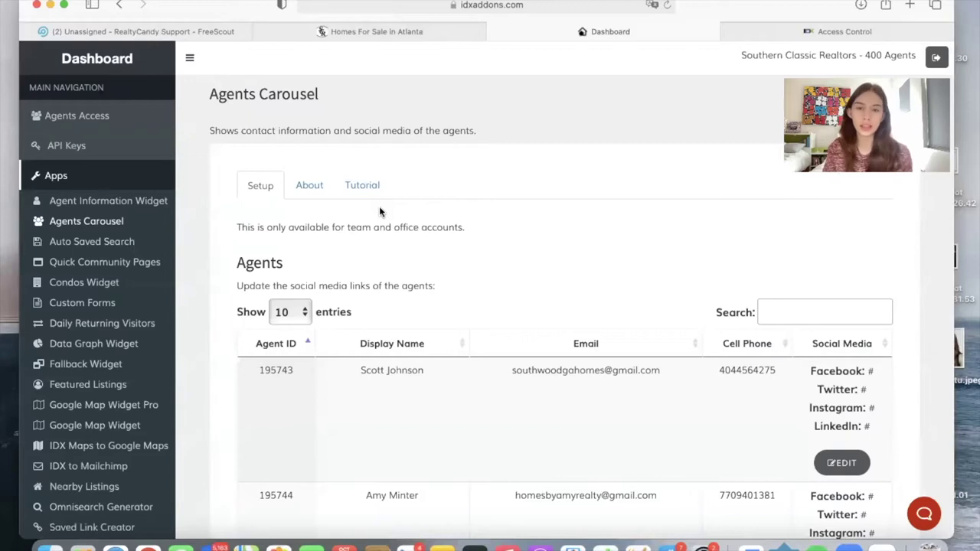
scroll(379, 212, down, 1)
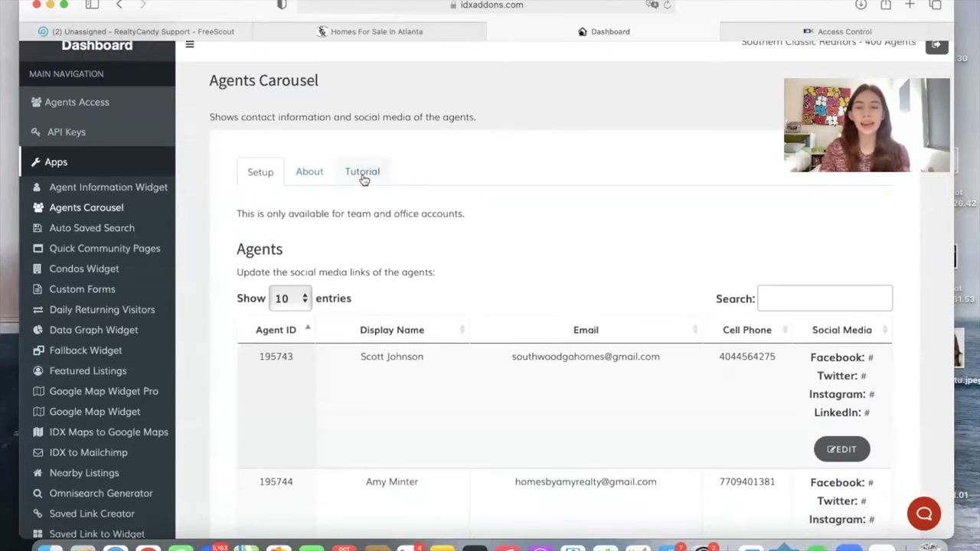
click(71, 169)
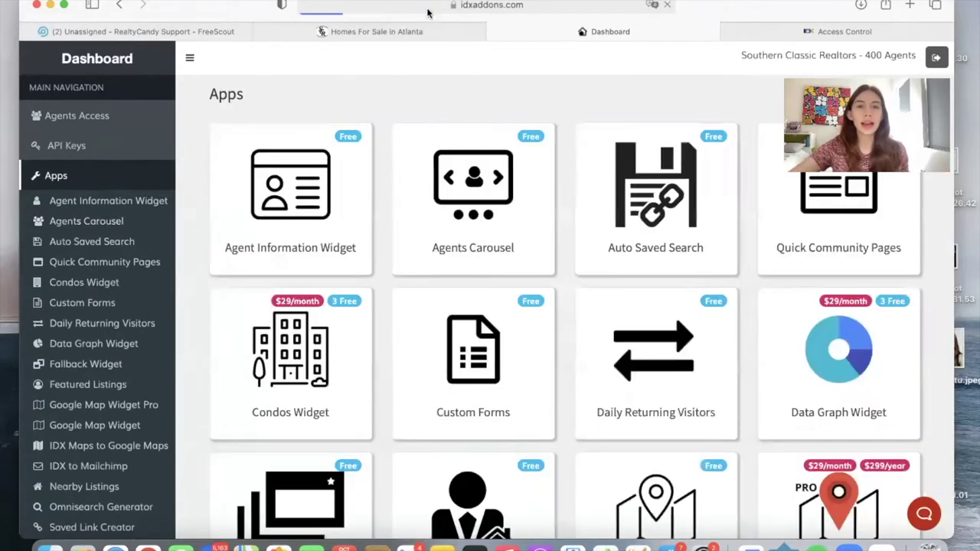
scroll(451, 247, down, 1)
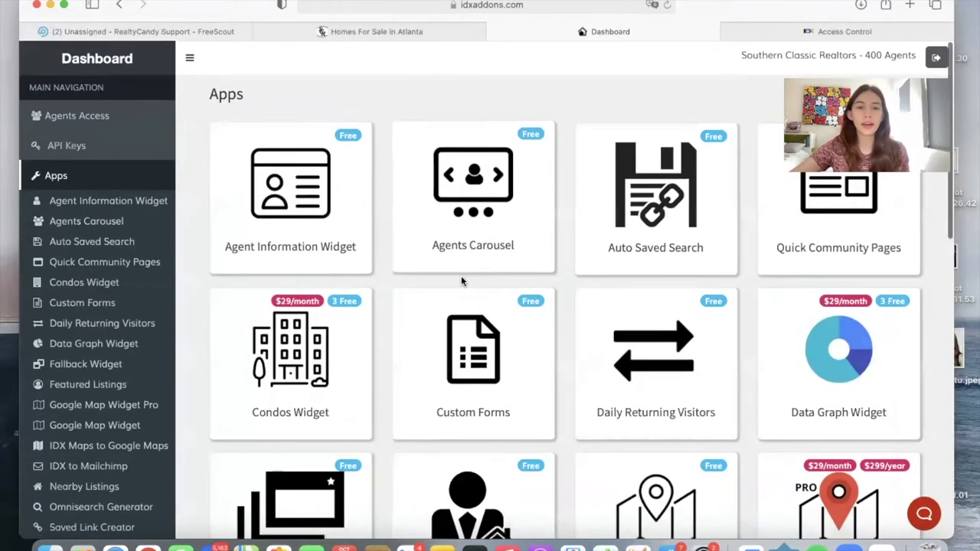
click(481, 196)
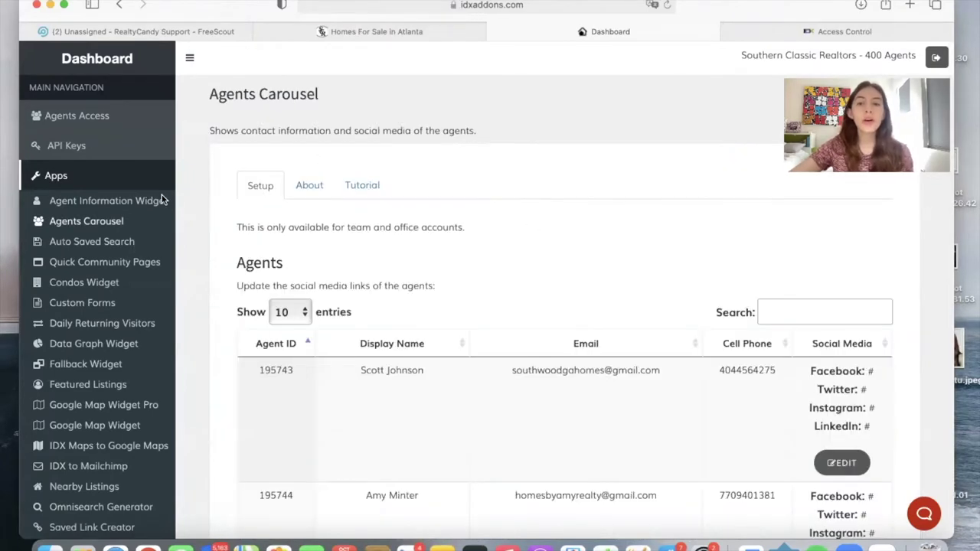
- Look through the carousel's agents table and the tutorial's sample staff carousel with its contact details and profile links
scroll(364, 281, down, 5)
scroll(364, 282, down, 1)
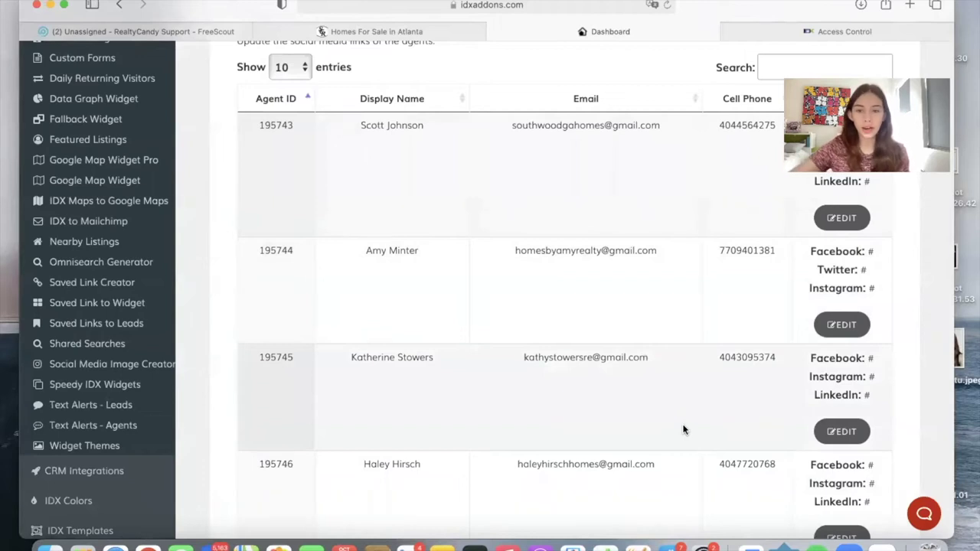
scroll(684, 430, down, 10)
scroll(673, 409, up, 15)
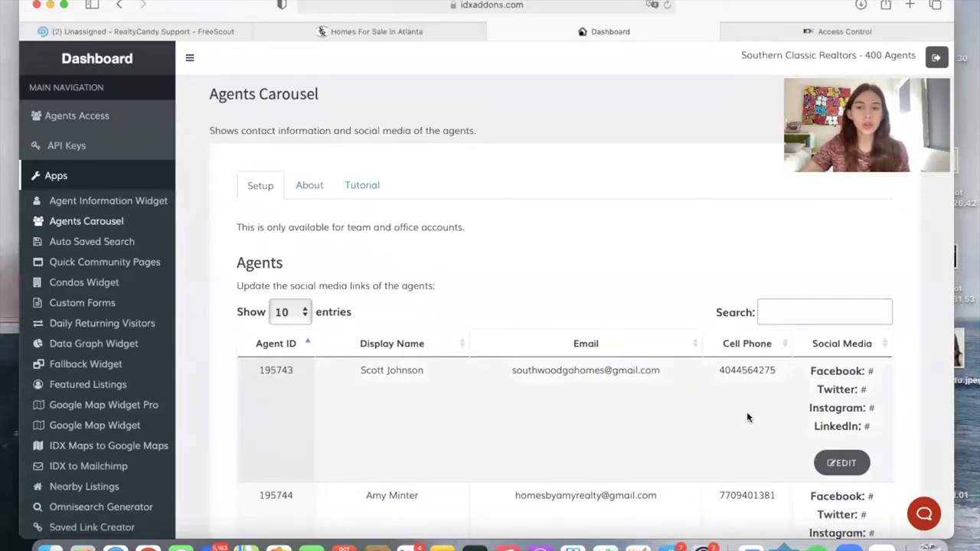
click(362, 184)
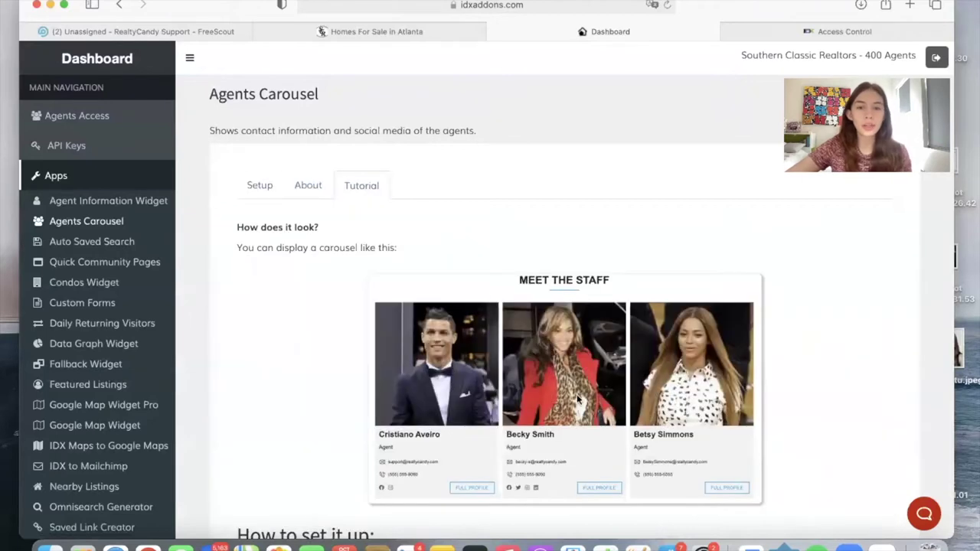
scroll(587, 394, down, 3)
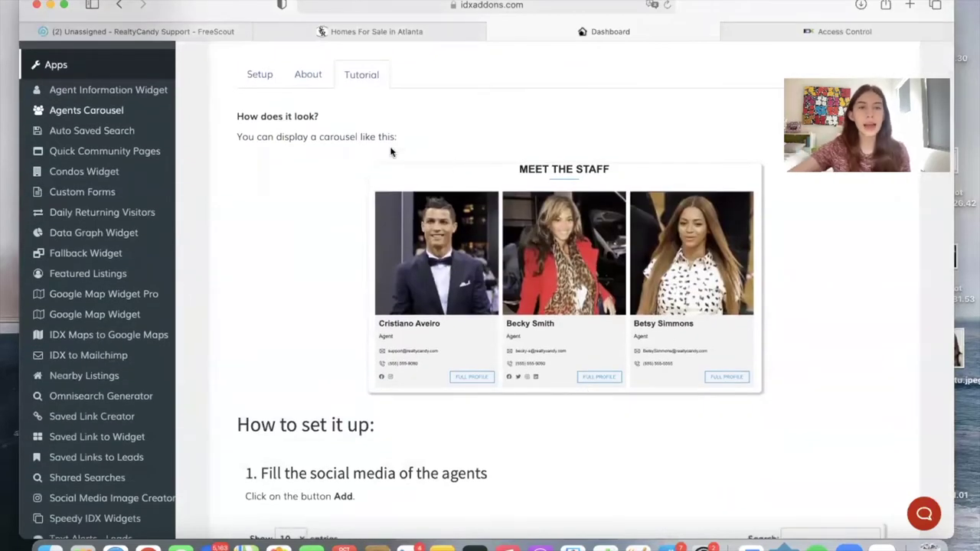
scroll(866, 408, up, 3)
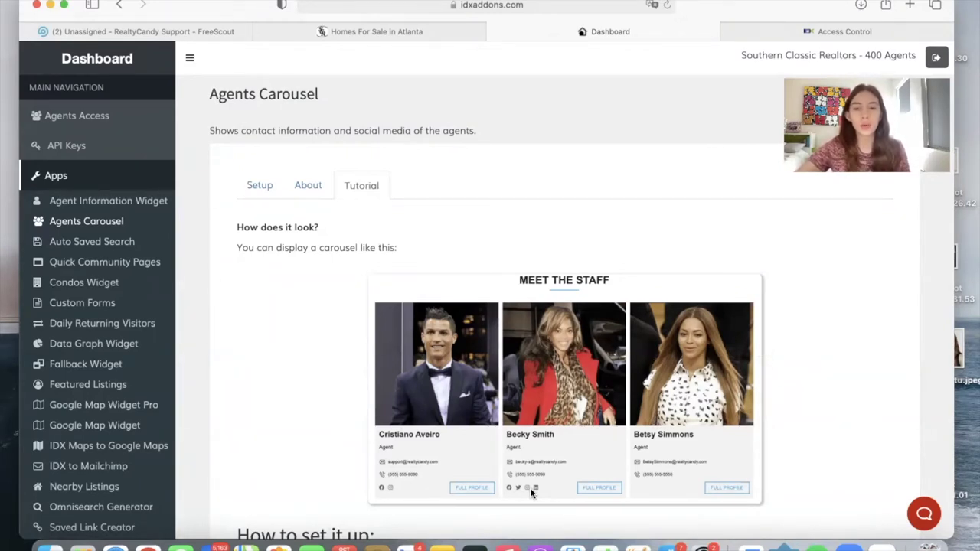
scroll(530, 488, down, 3)
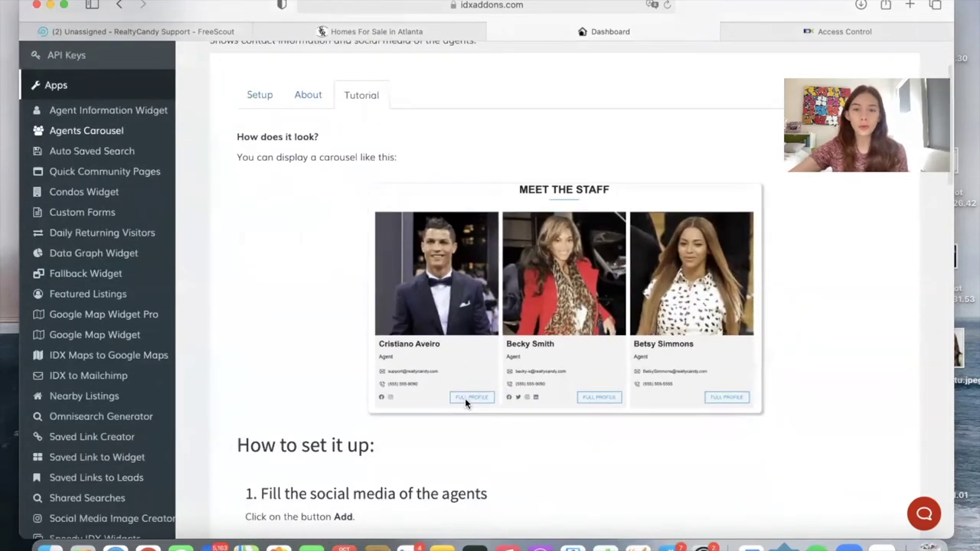
scroll(300, 197, up, 3)
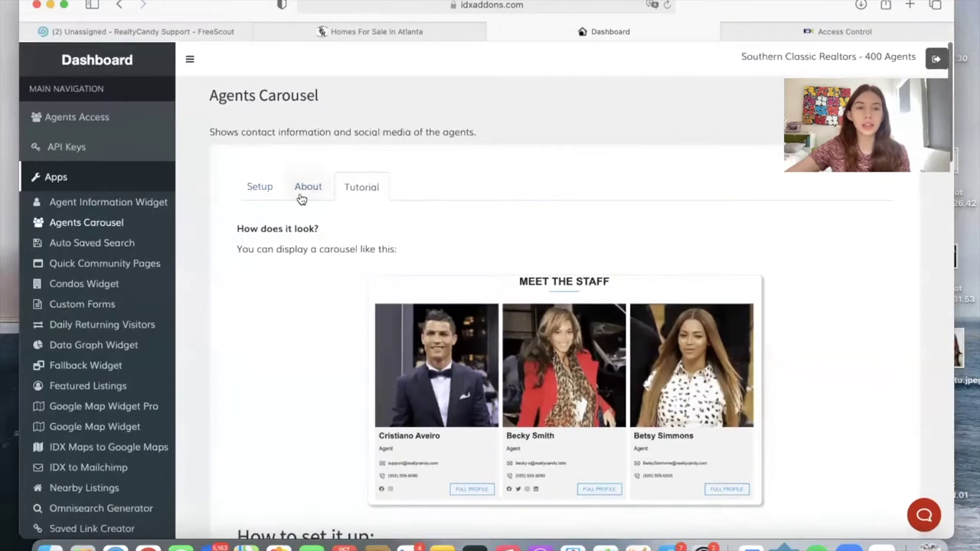
- Open the first listed agent's social media links in Setup for editing and copy the Bill Gates Twitter profile URL from Chrome
click(257, 187)
scroll(561, 327, down, 4)
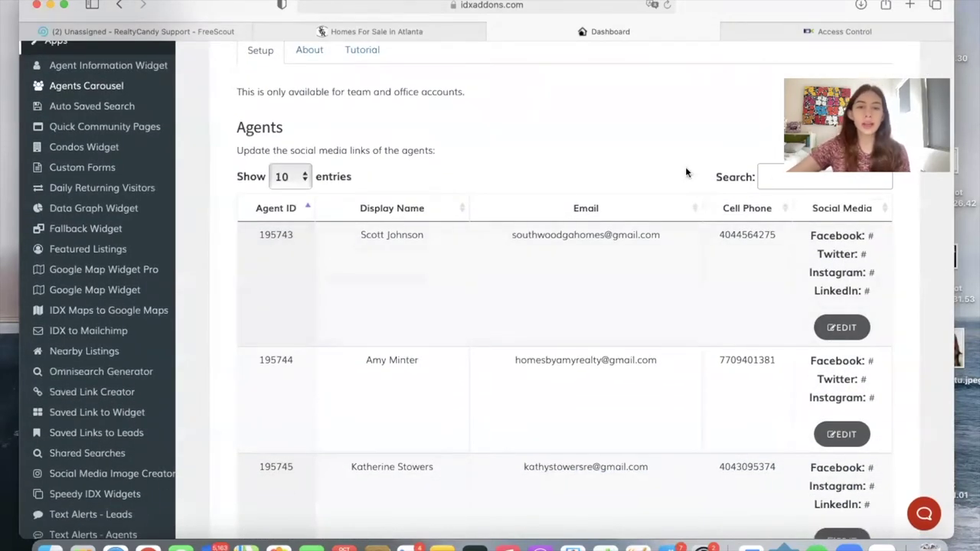
scroll(563, 180, up, 3)
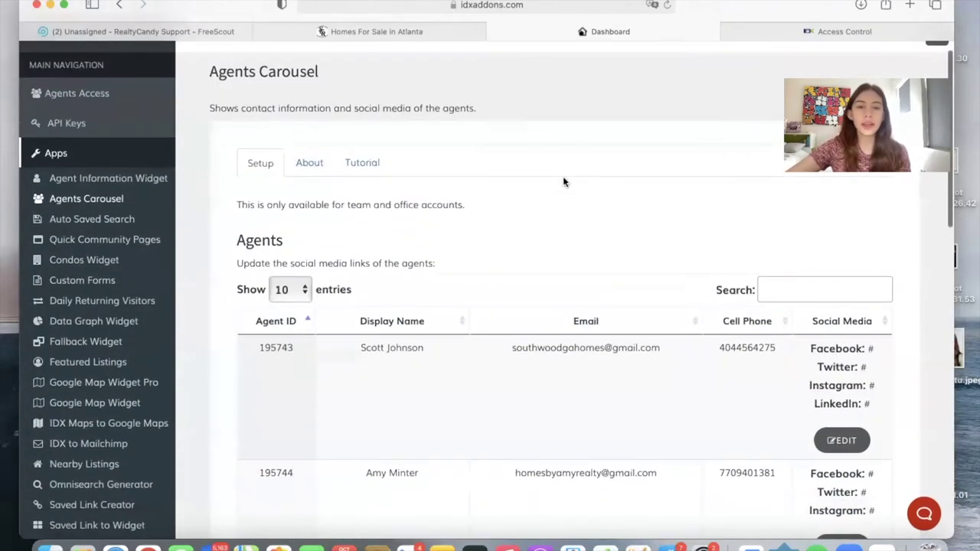
click(848, 441)
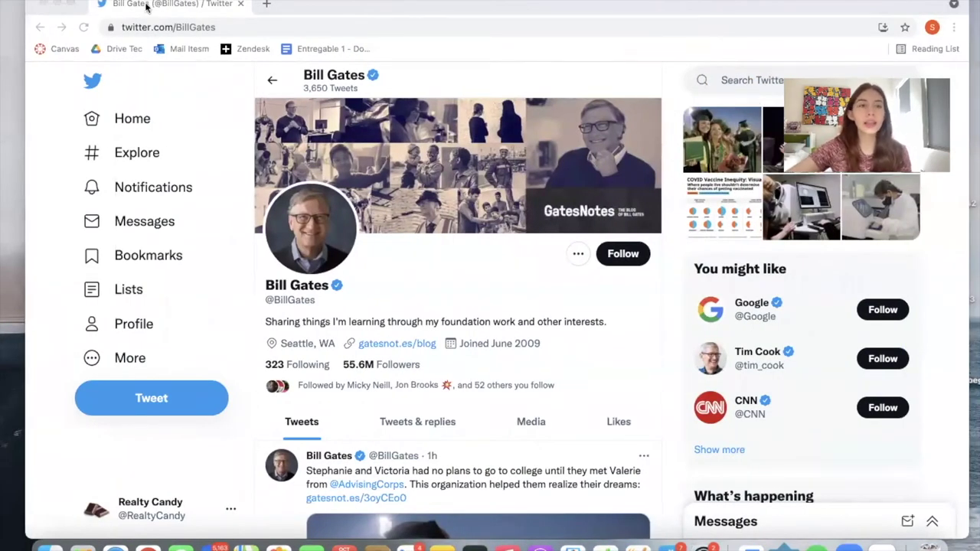
click(174, 29)
key(super+c)
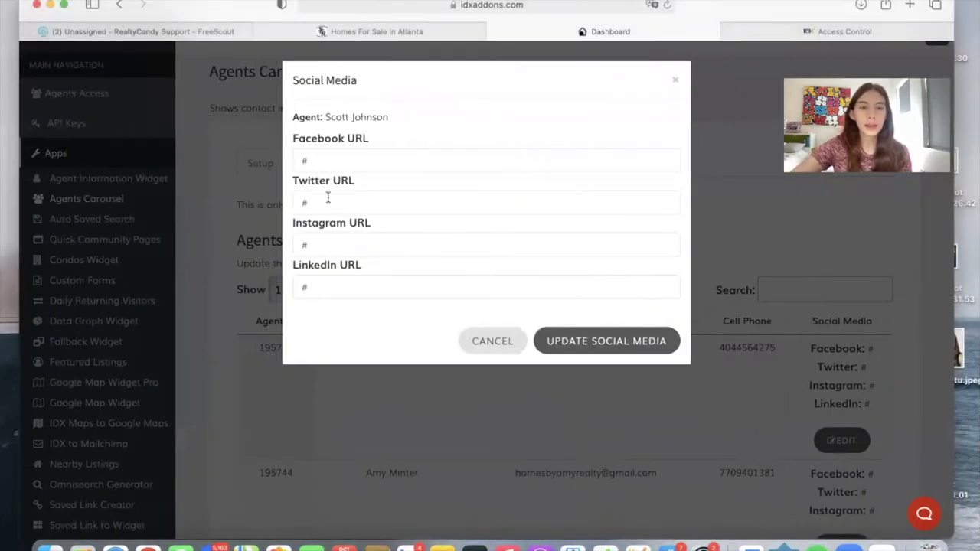
click(329, 201)
key(BackSpace)
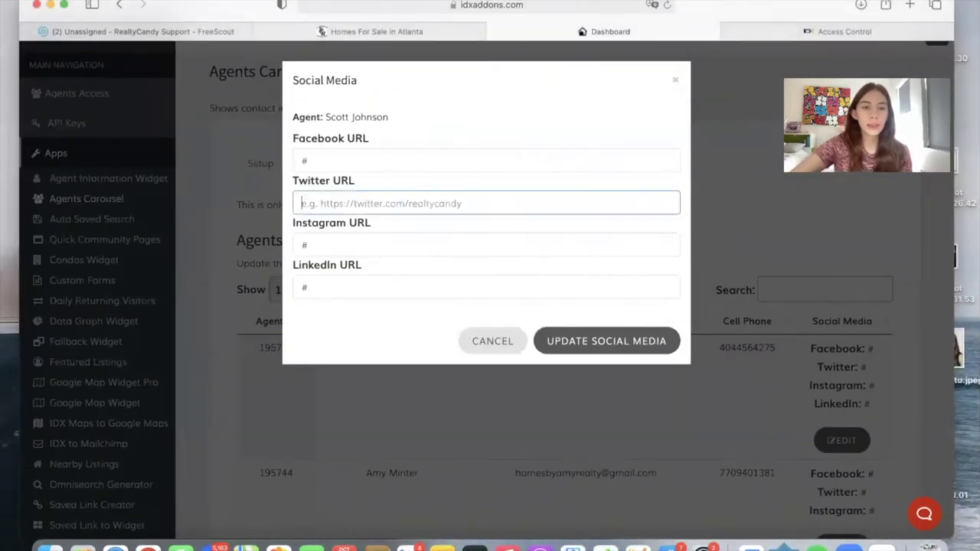
key(super+v)
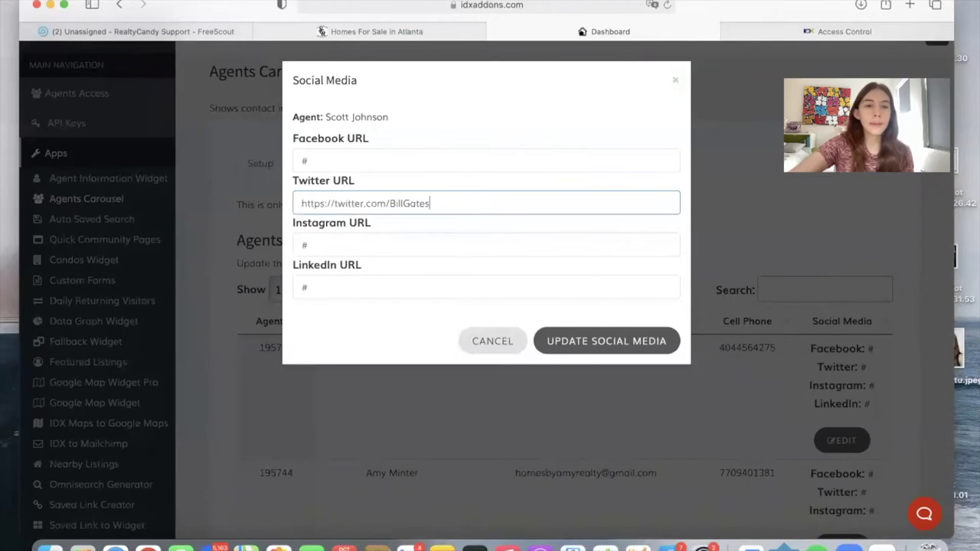
click(605, 346)
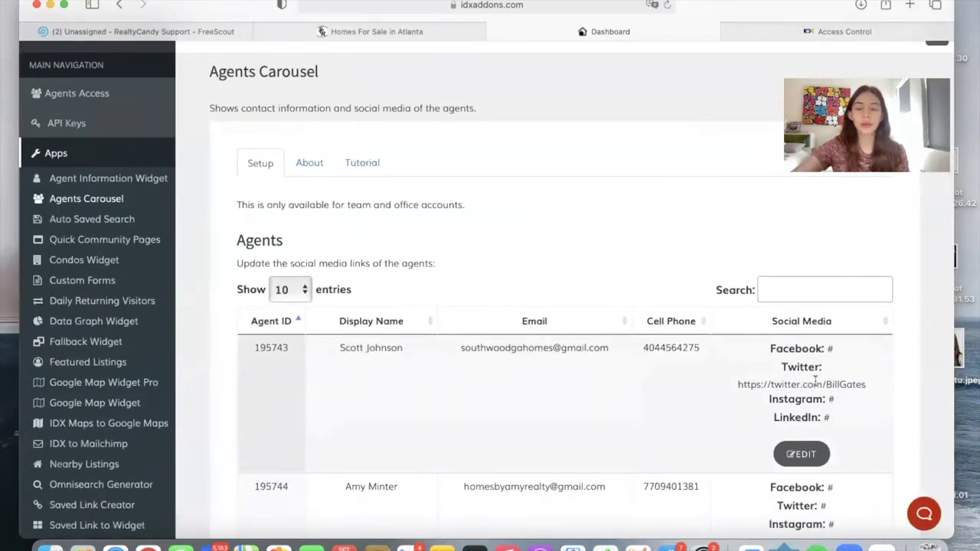
- Reset the first agent's Twitter URL to the placeholder # and save the social media links
click(815, 455)
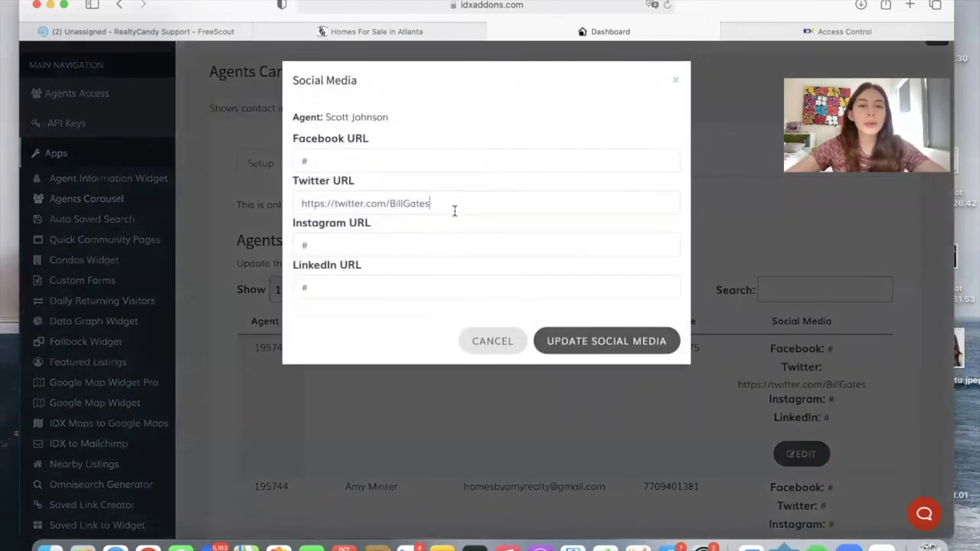
triple_click(364, 200)
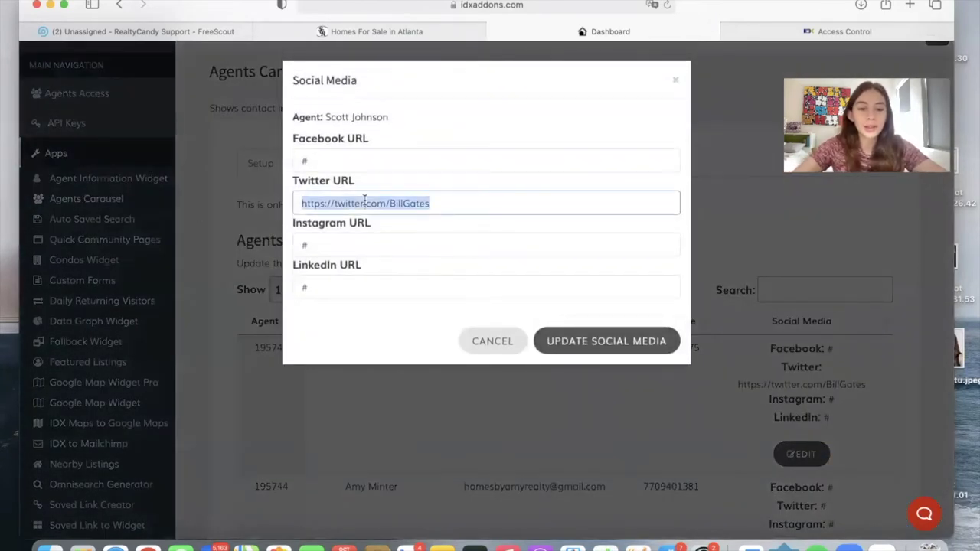
text(#)
click(601, 340)
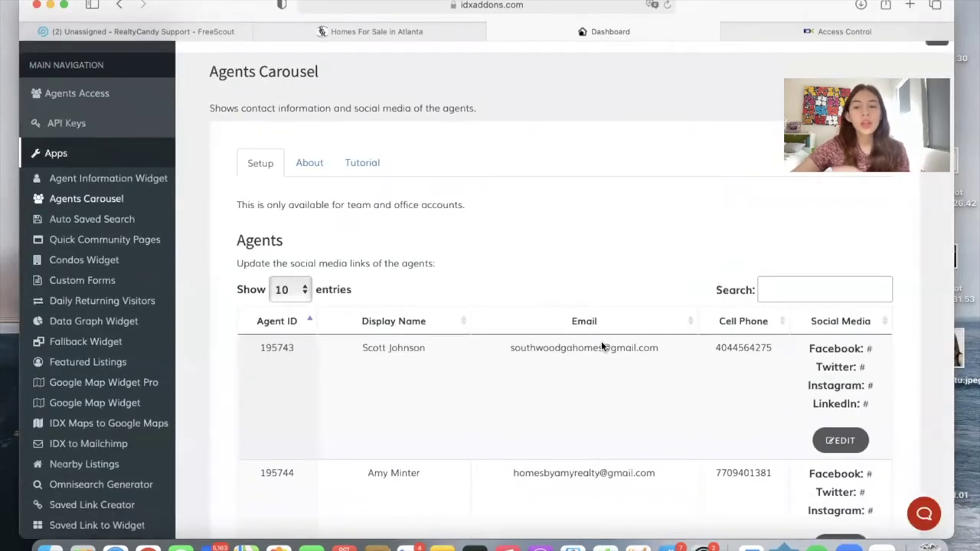
- Examine the social media entries in the agents table, including the second agent's Twitter placeholder and the rows without links
scroll(601, 340, down, 10)
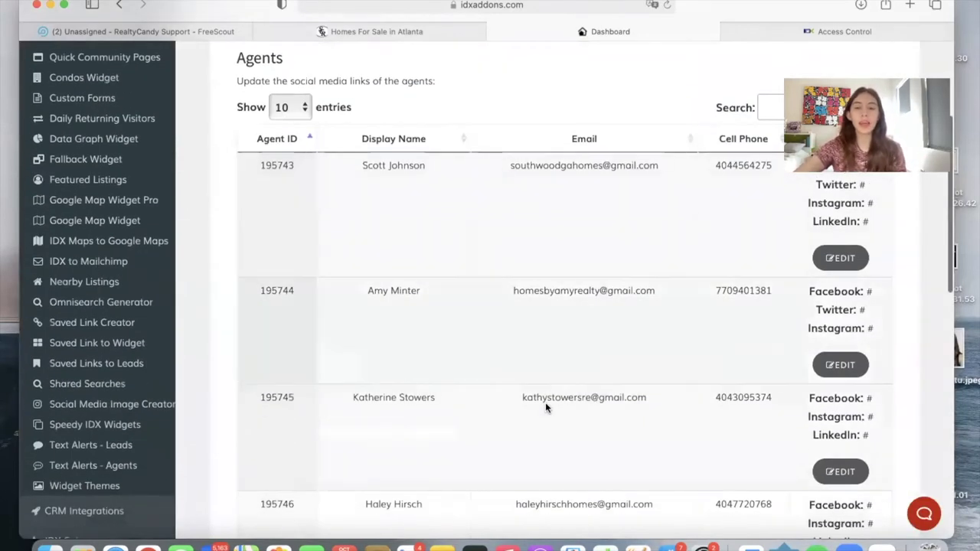
scroll(568, 410, down, 1)
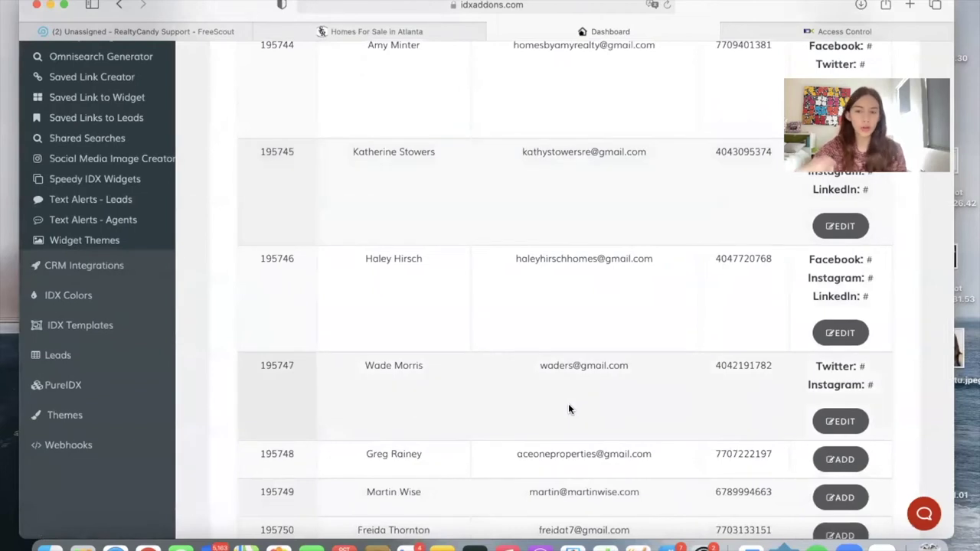
scroll(568, 404, up, 11)
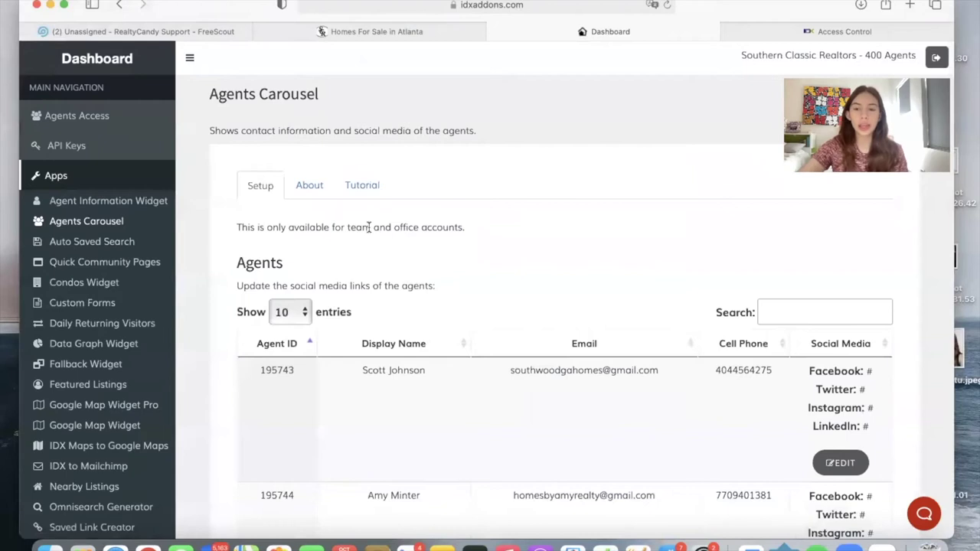
scroll(369, 227, down, 2)
scroll(838, 395, down, 2)
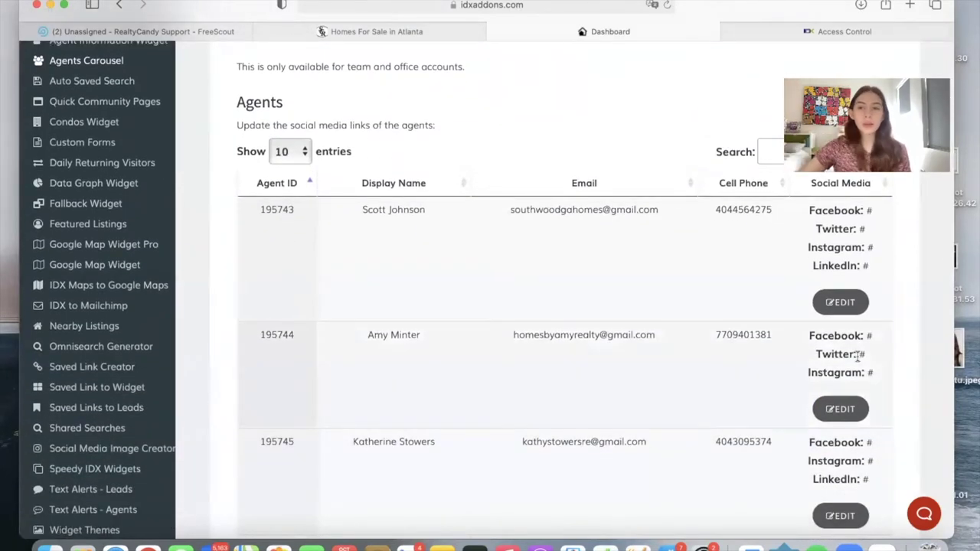
drag(857, 354, 864, 354)
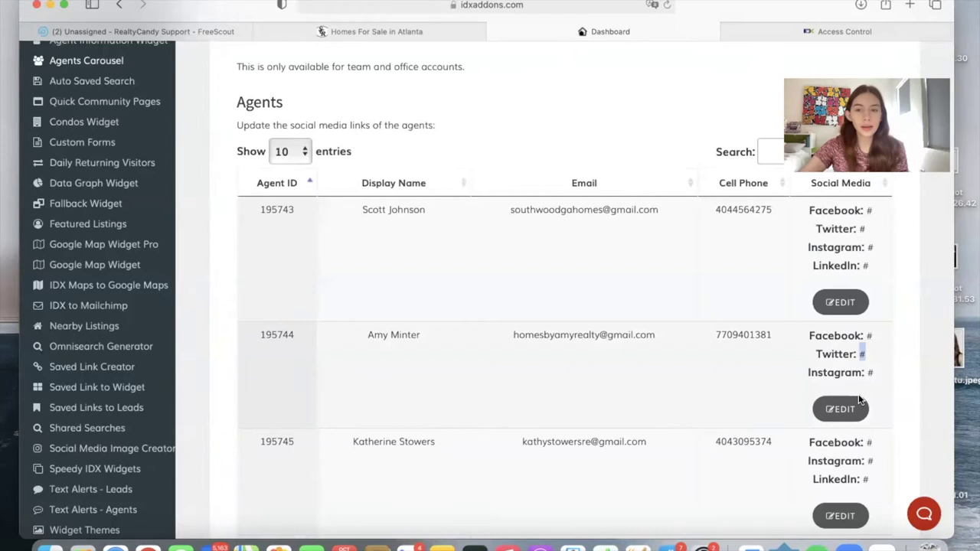
scroll(858, 396, down, 10)
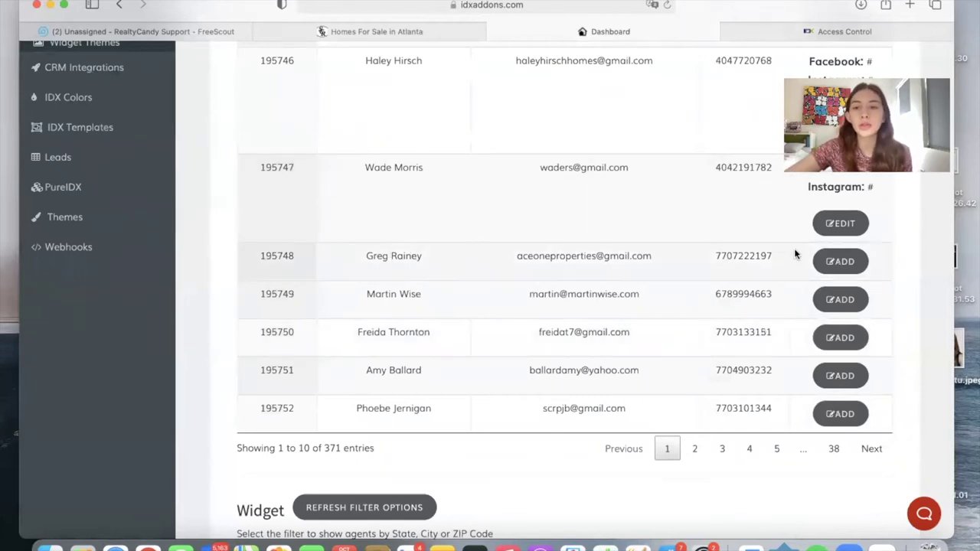
- Open the social media form for the first agent without links, check its URL fields, and close it
click(828, 261)
click(471, 157)
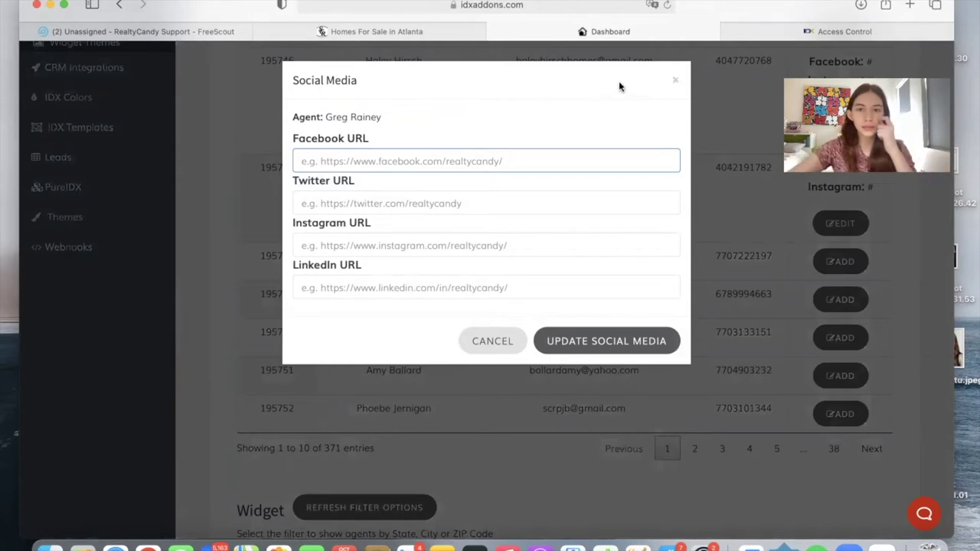
click(675, 80)
- Show 100 entries per page in the agents table and go to the Widget settings below it
scroll(682, 280, down, 3)
scroll(691, 302, up, 2)
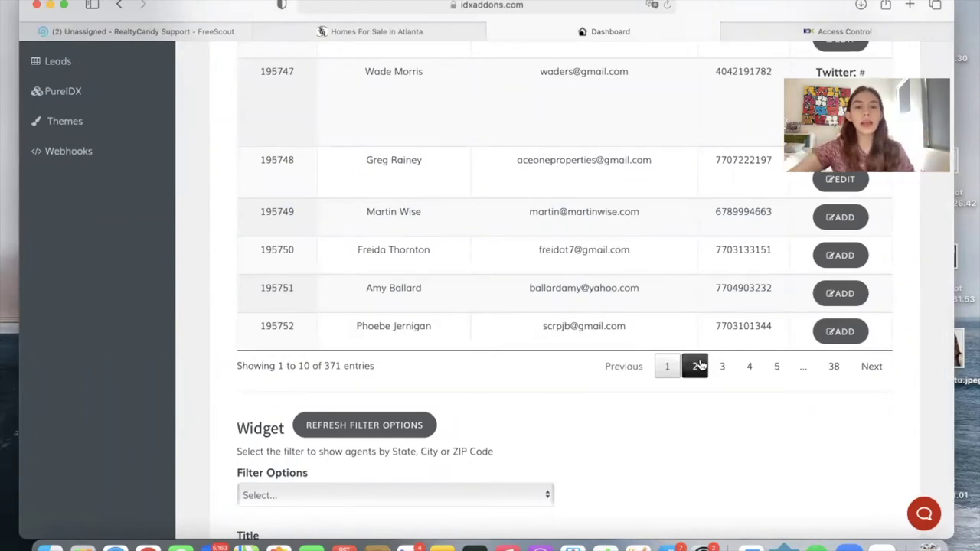
click(697, 366)
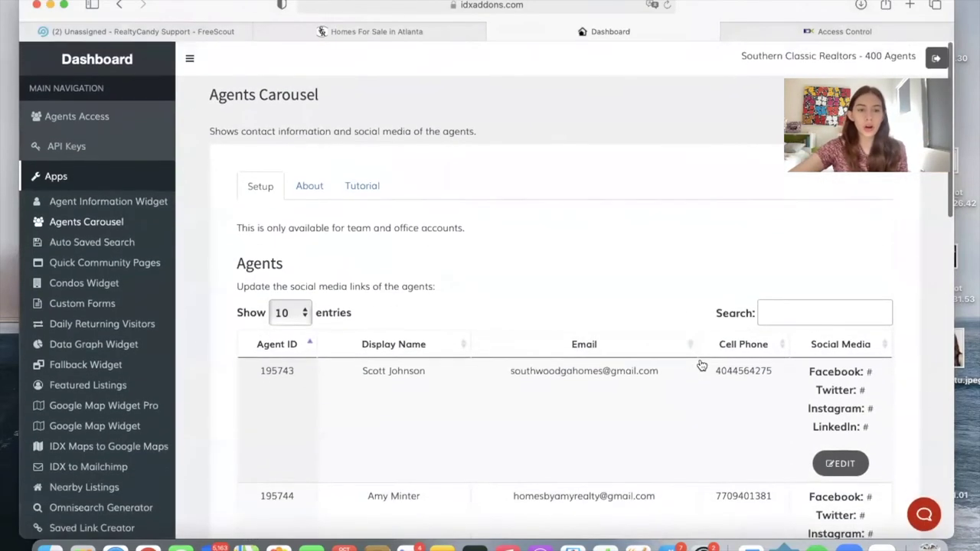
click(290, 311)
click(283, 349)
click(289, 312)
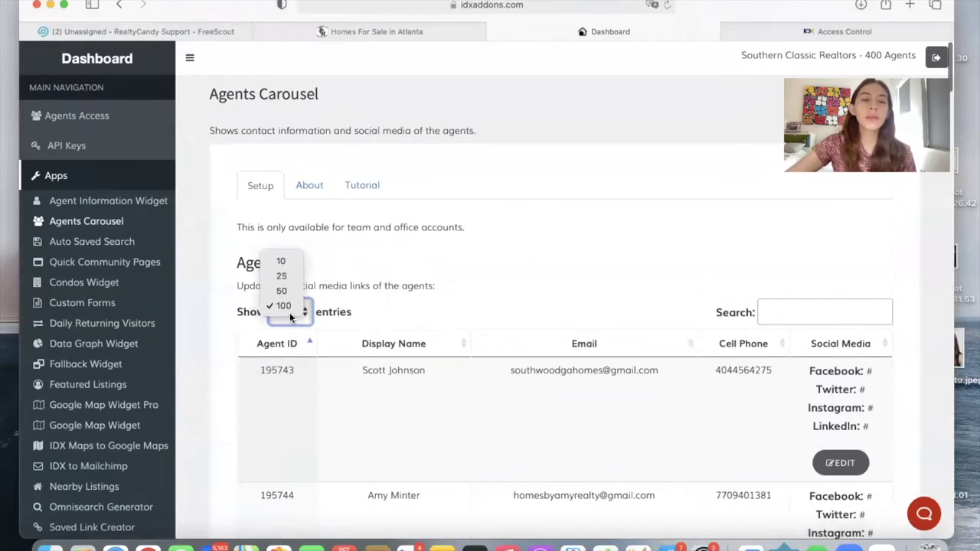
click(284, 300)
scroll(536, 337, down, 10)
scroll(623, 356, down, 20)
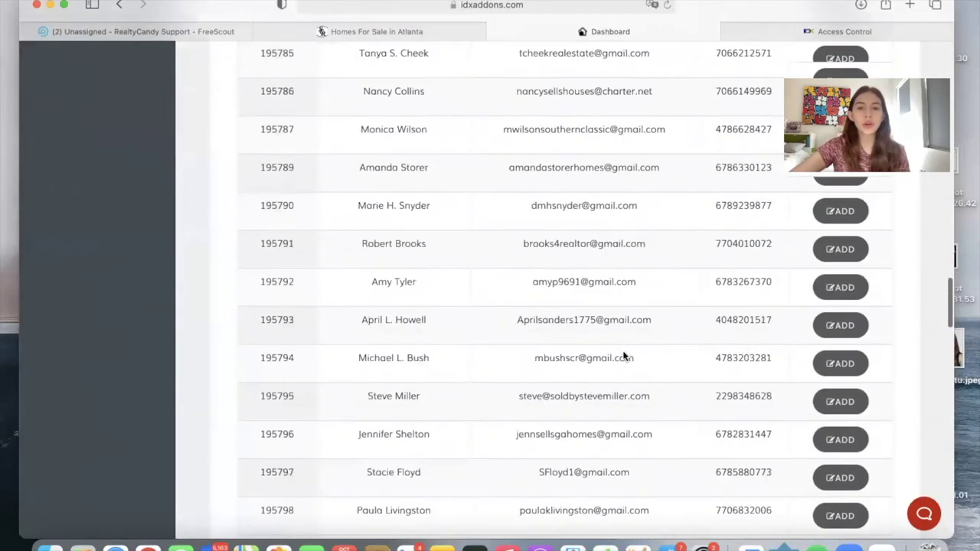
scroll(622, 356, down, 1)
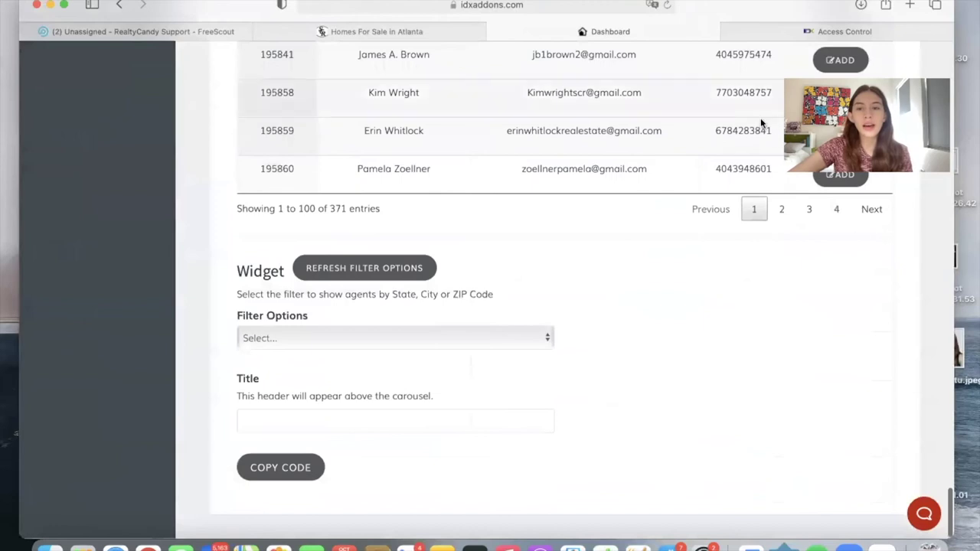
- Set the widget's filter option to City with Atlanta as the filter value
scroll(536, 306, up, 20)
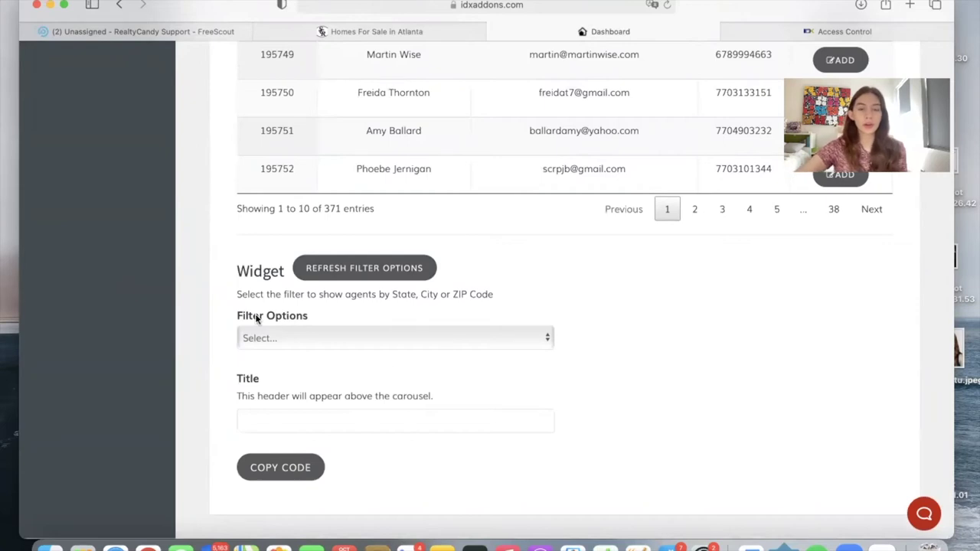
click(297, 341)
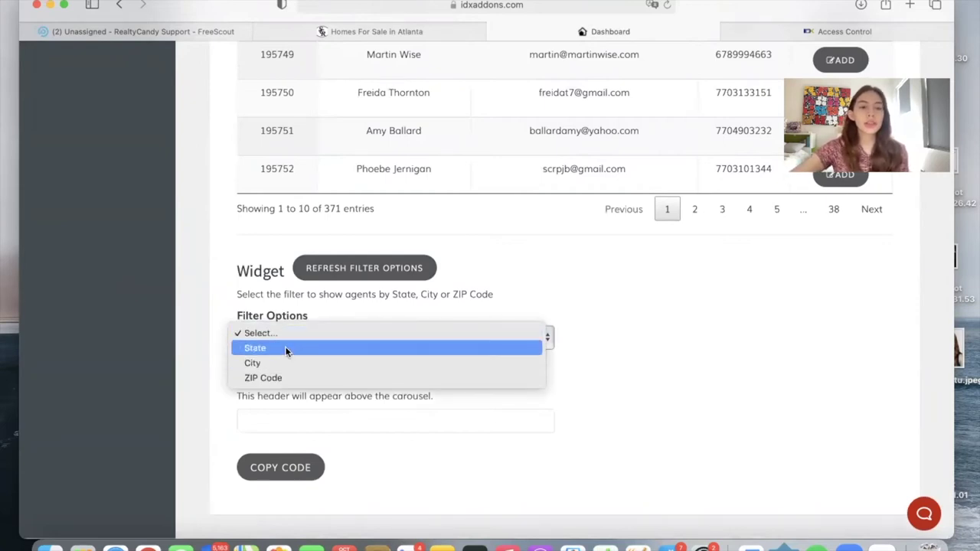
click(439, 362)
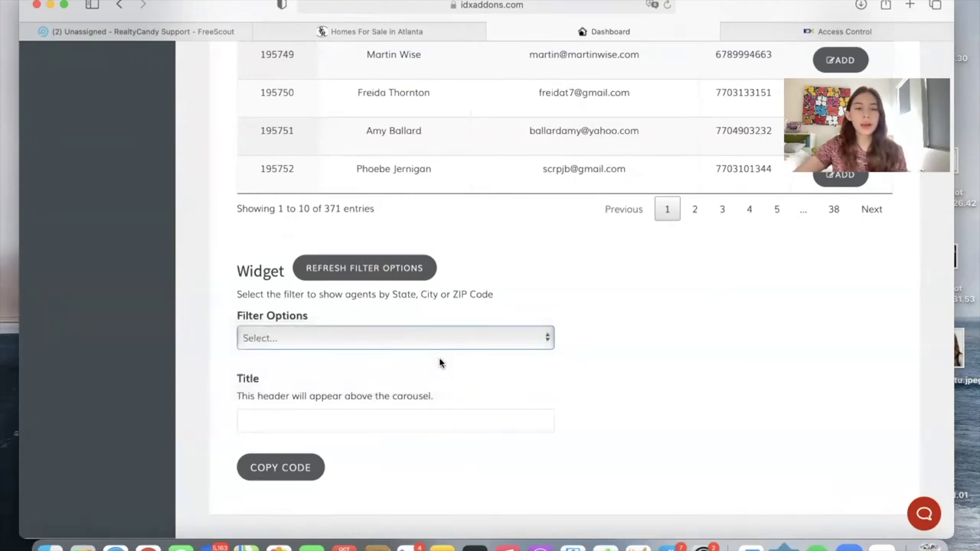
click(358, 384)
click(349, 394)
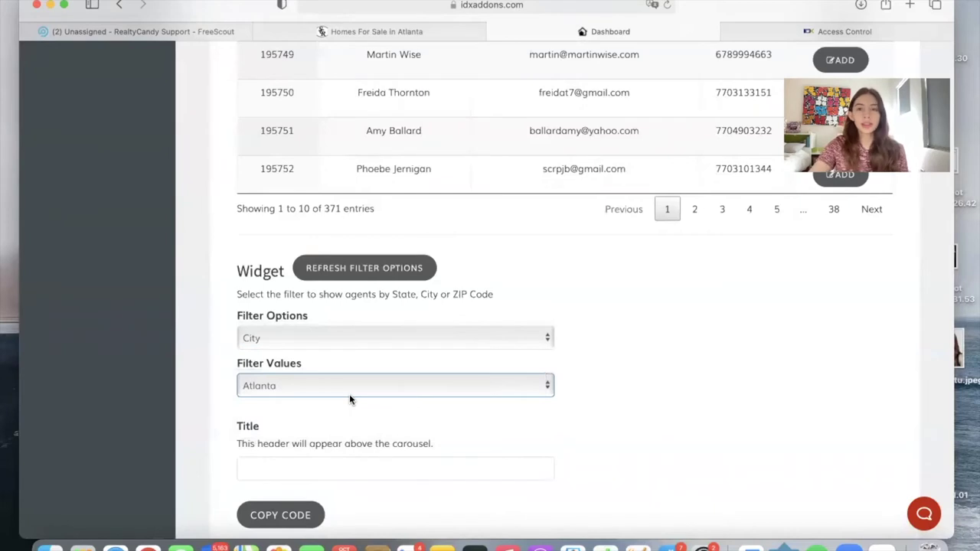
scroll(349, 393, up, 15)
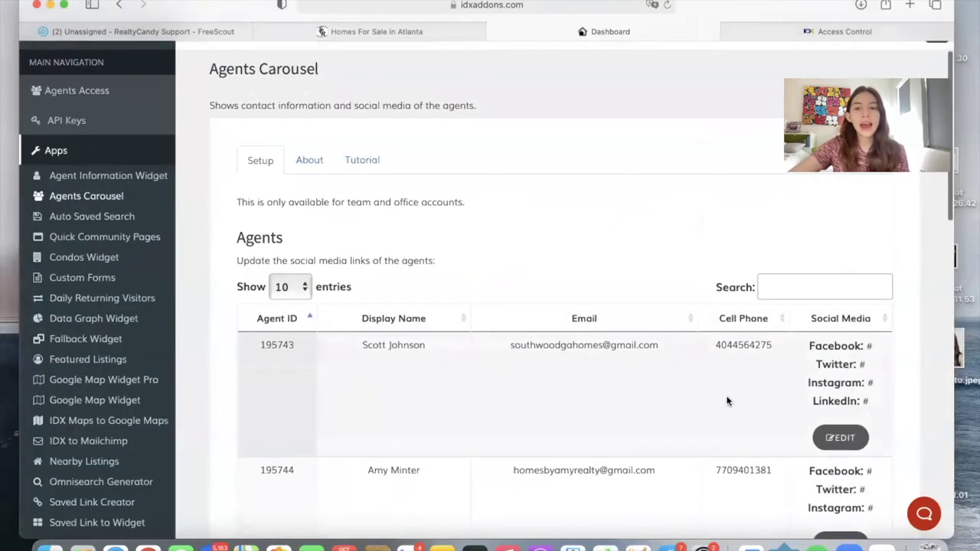
scroll(662, 333, down, 5)
scroll(663, 332, down, 10)
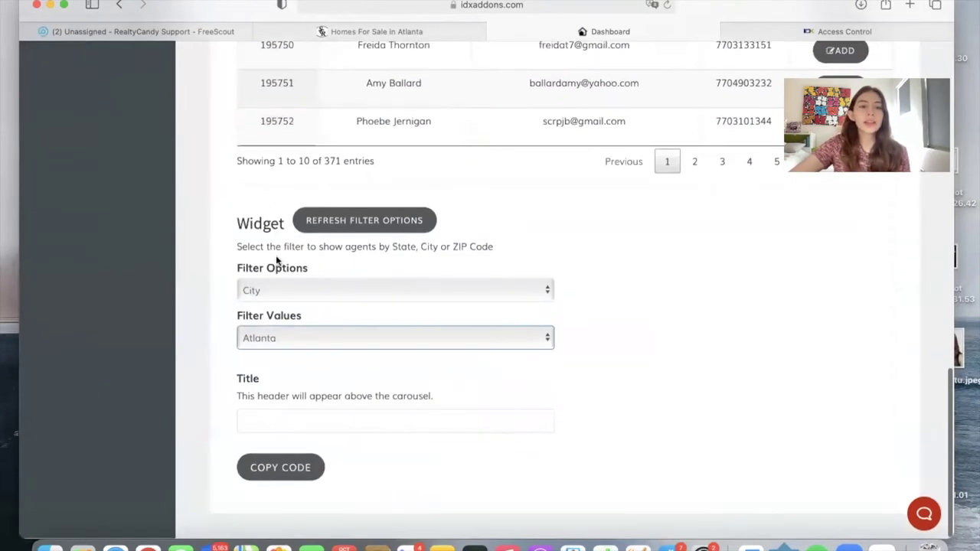
- Enter "Meet out agents" as the carousel title, copy the widget code, and dismiss the filter notice
click(290, 417)
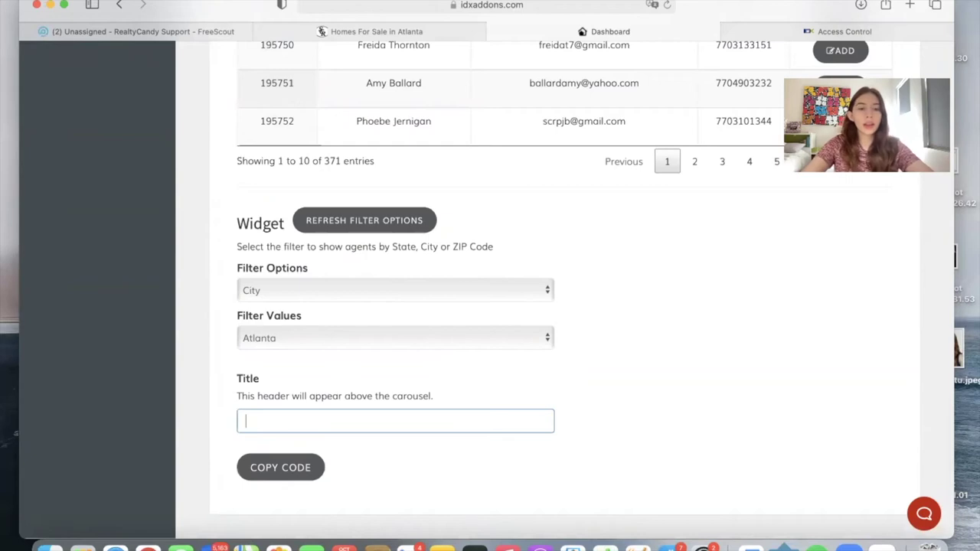
text(Meet out agent)
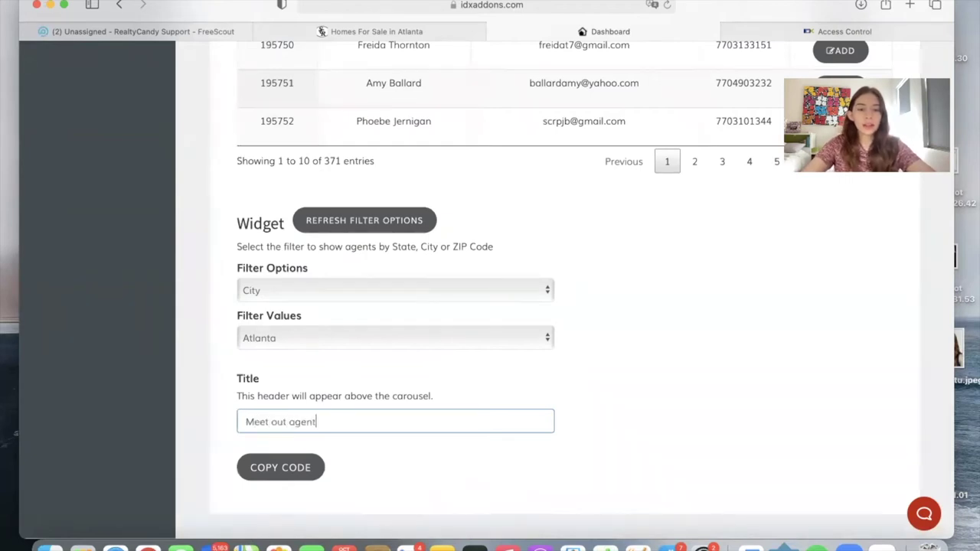
text(s)
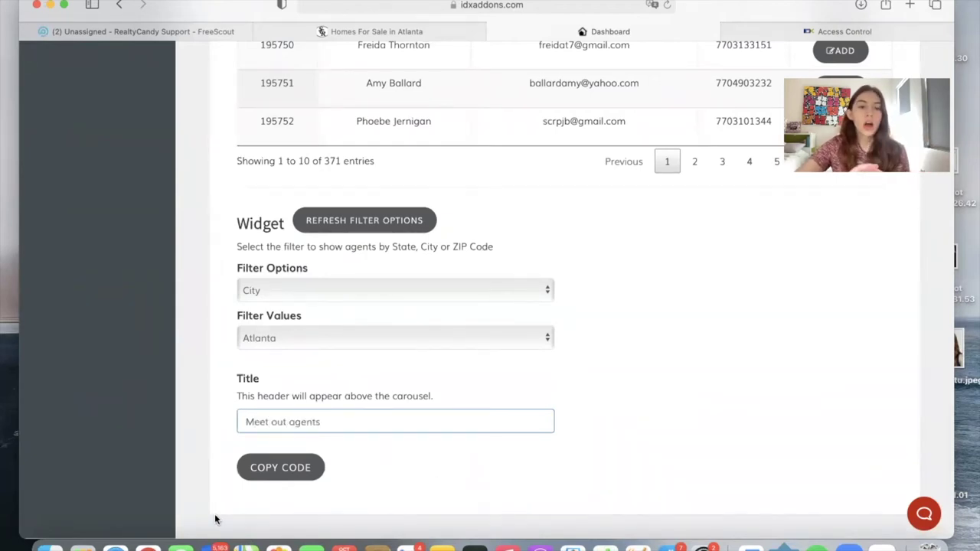
click(281, 464)
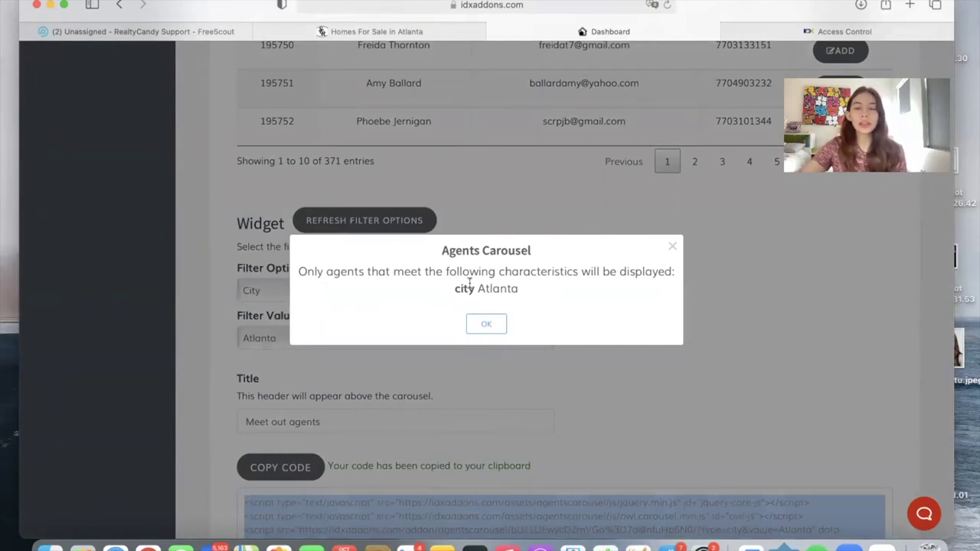
click(497, 323)
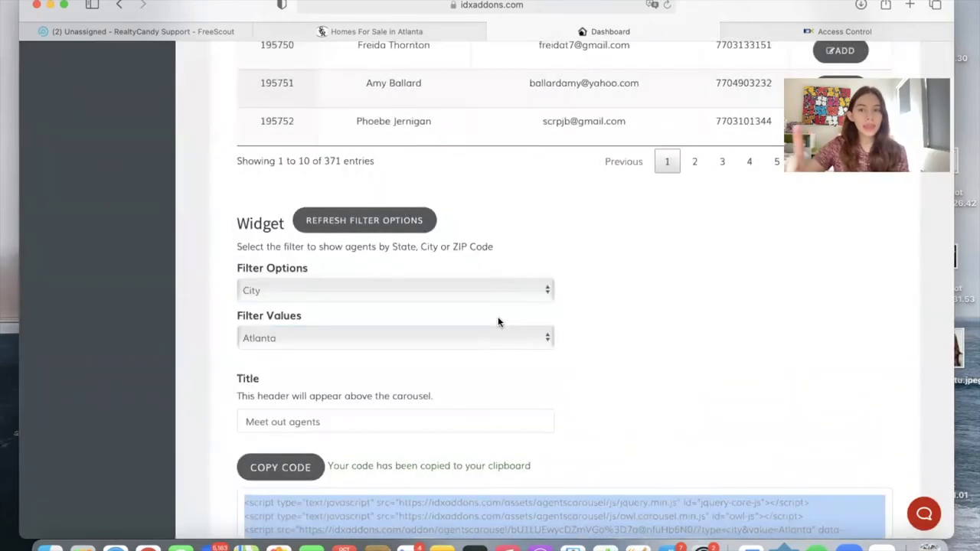
- Open jsfiddle.net in a new tab, paste the widget code into the HTML pane, and run it to preview the carousel
scroll(498, 316, up, 10)
scroll(498, 321, down, 15)
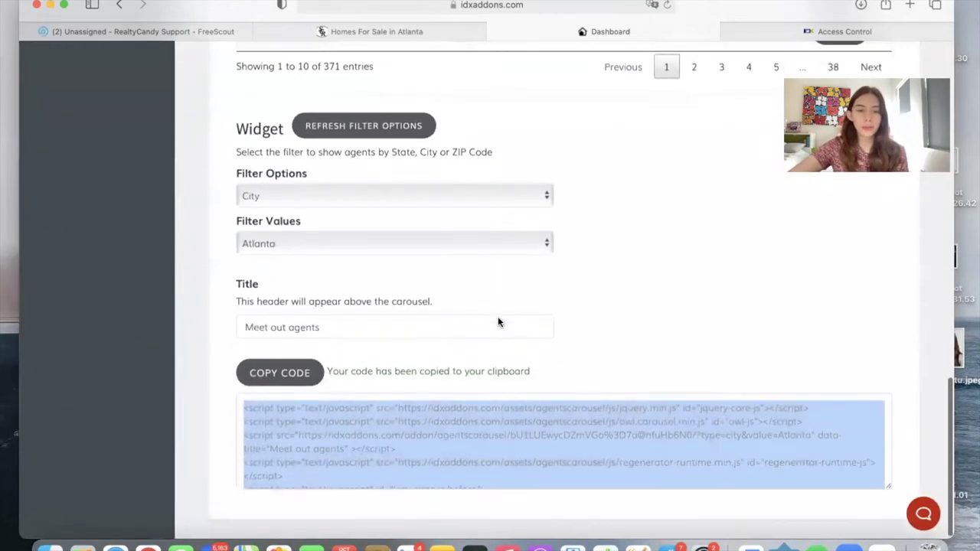
click(909, 4)
text(jsfiddle.net)
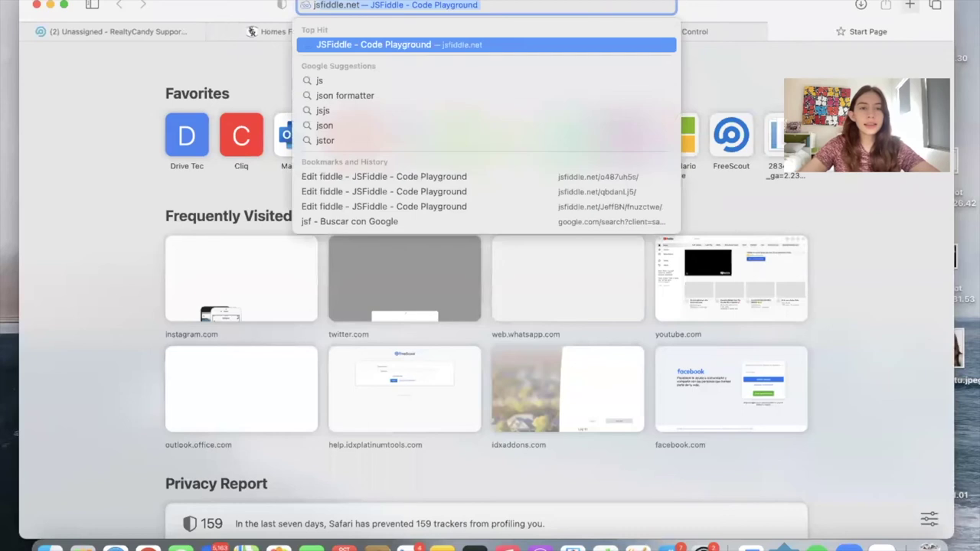
key(Return)
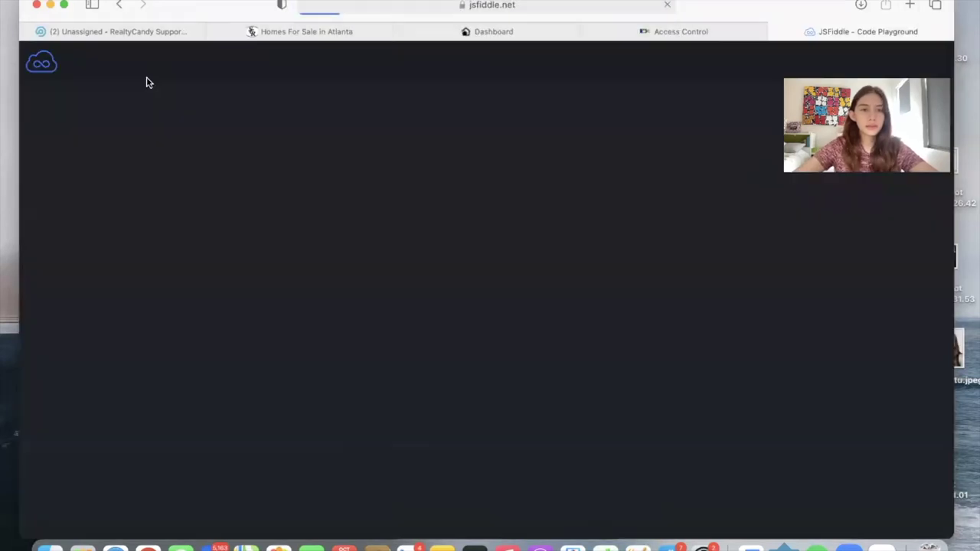
key(super+v)
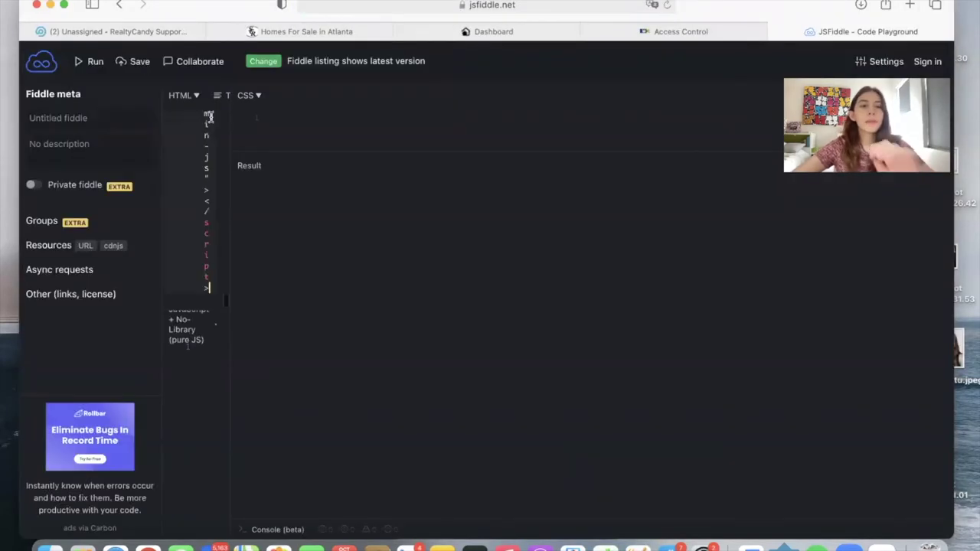
drag(228, 180, 389, 240)
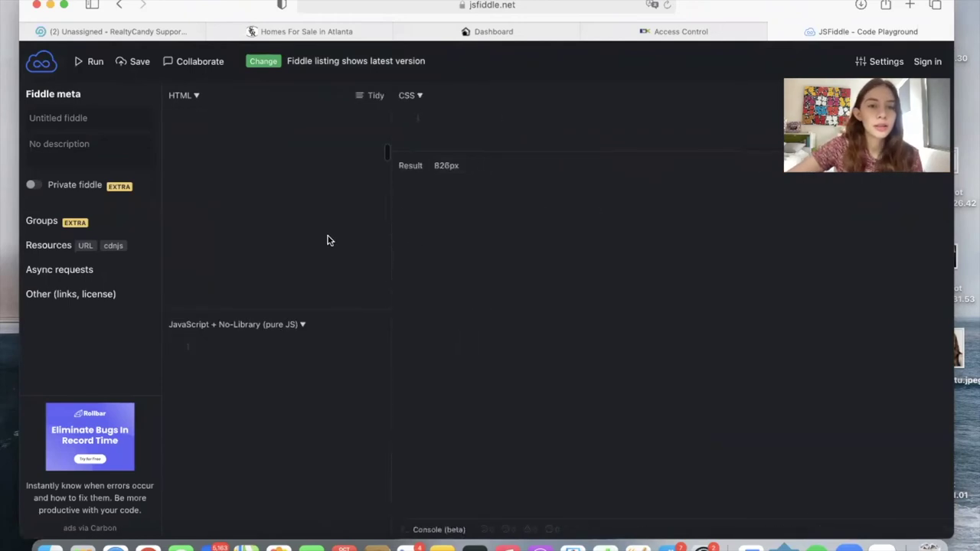
drag(391, 227, 186, 223)
click(95, 61)
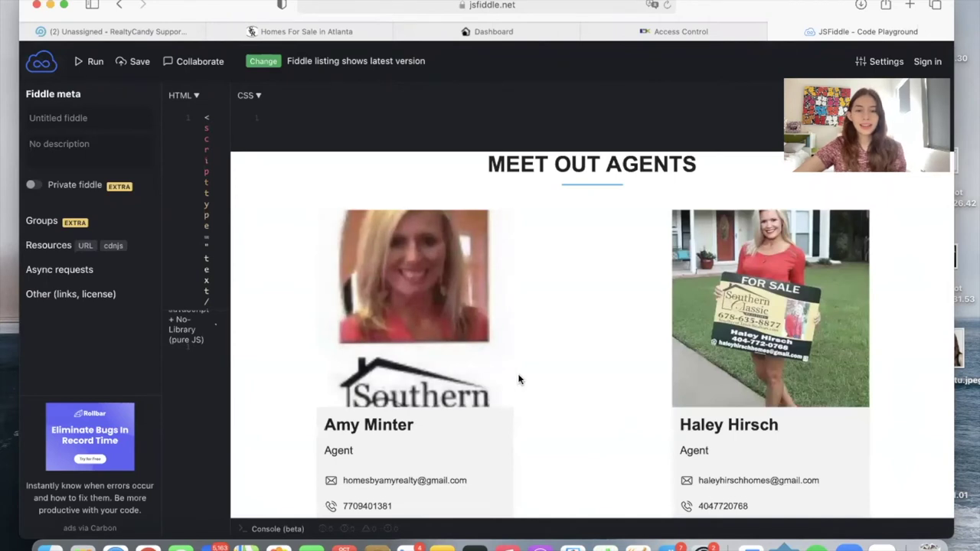
scroll(518, 379, down, 2)
scroll(580, 174, up, 2)
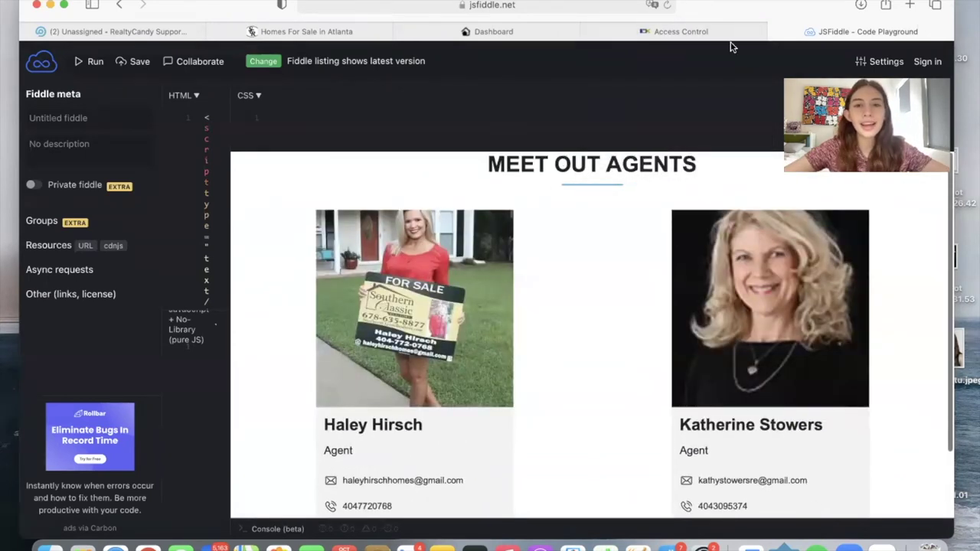
- Back in the dashboard, correct the carousel title to "Meet our agents", copy the updated code, and dismiss the filter notice
click(712, 34)
click(493, 67)
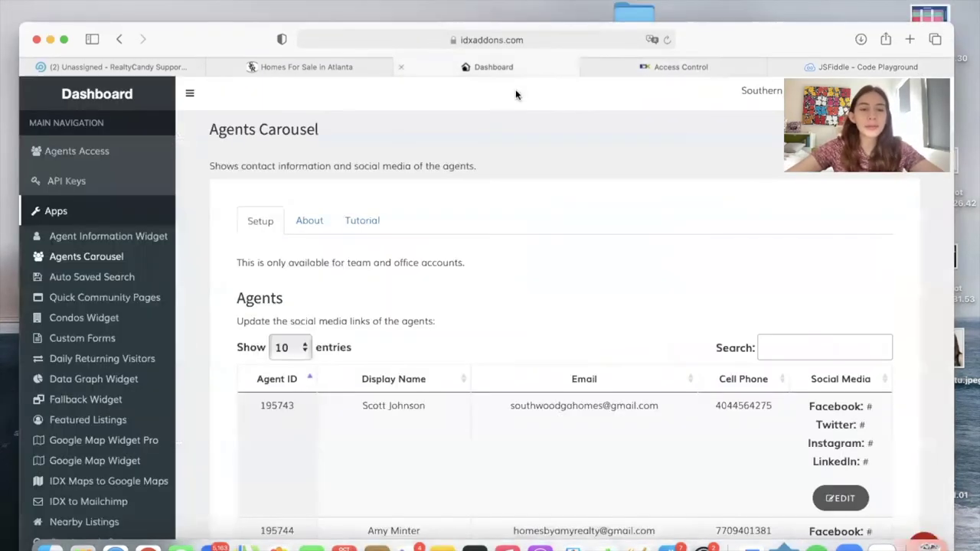
scroll(405, 373, up, 2)
click(284, 361)
scroll(299, 429, up, 2)
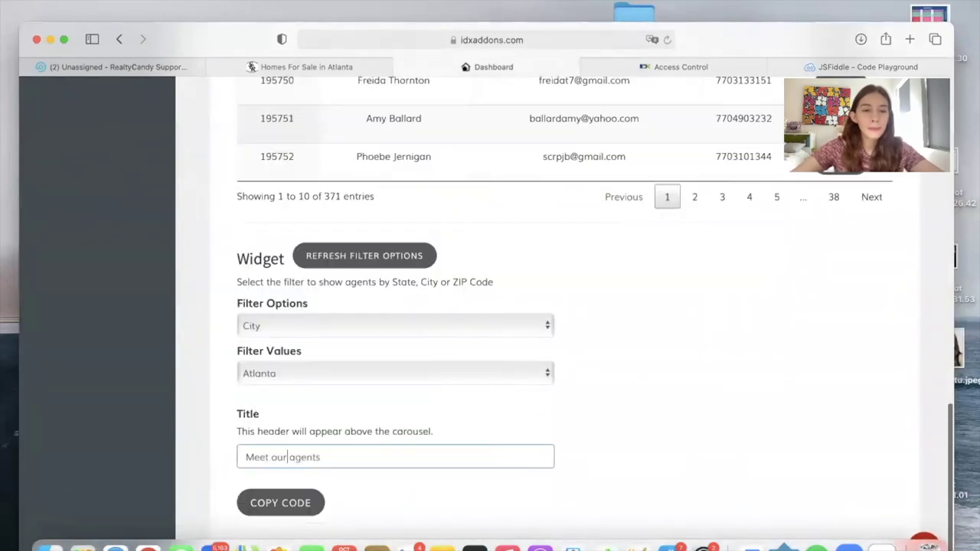
click(280, 502)
click(485, 360)
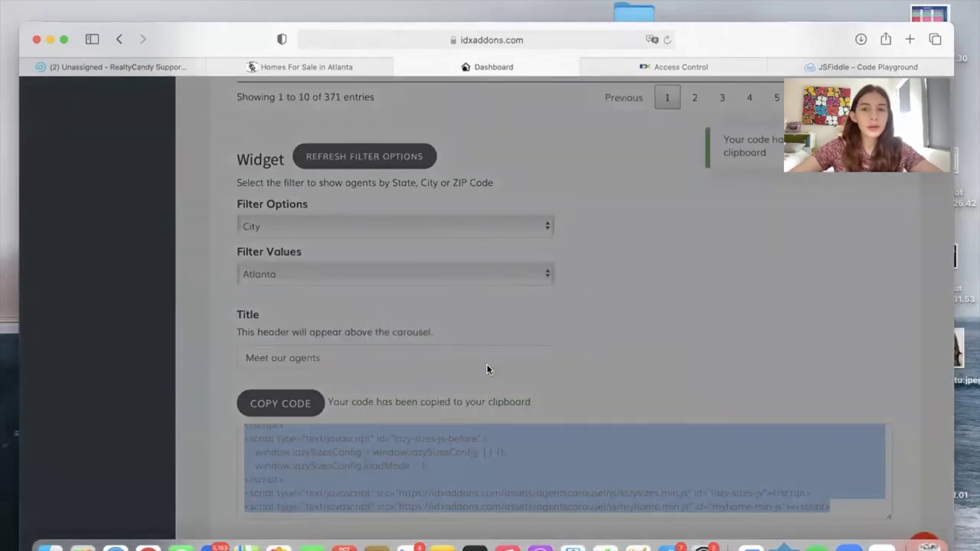
- Replace the old fiddle with a fresh jsfiddle.net tab, paste the updated widget code into the HTML pane, and run it
click(777, 67)
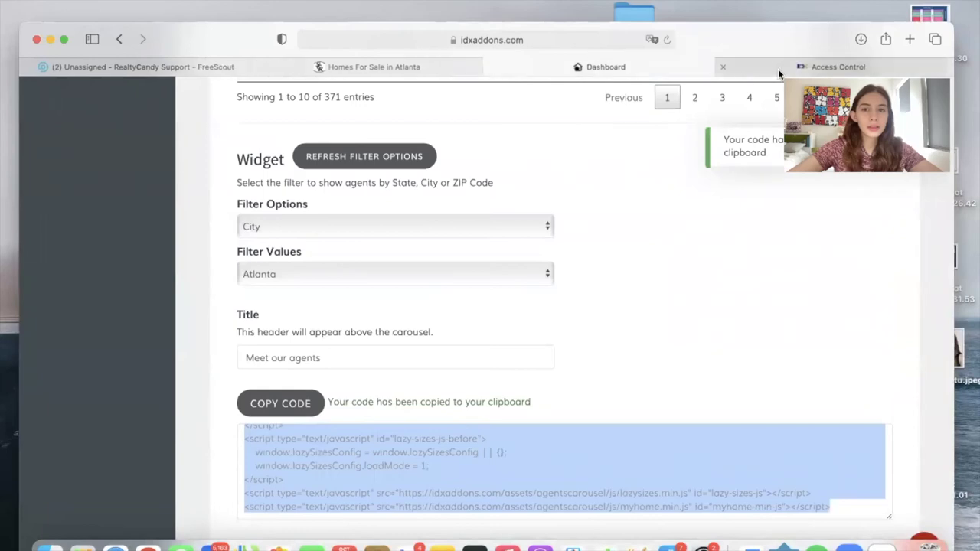
click(908, 39)
text(jsfiddle.net)
key(Return)
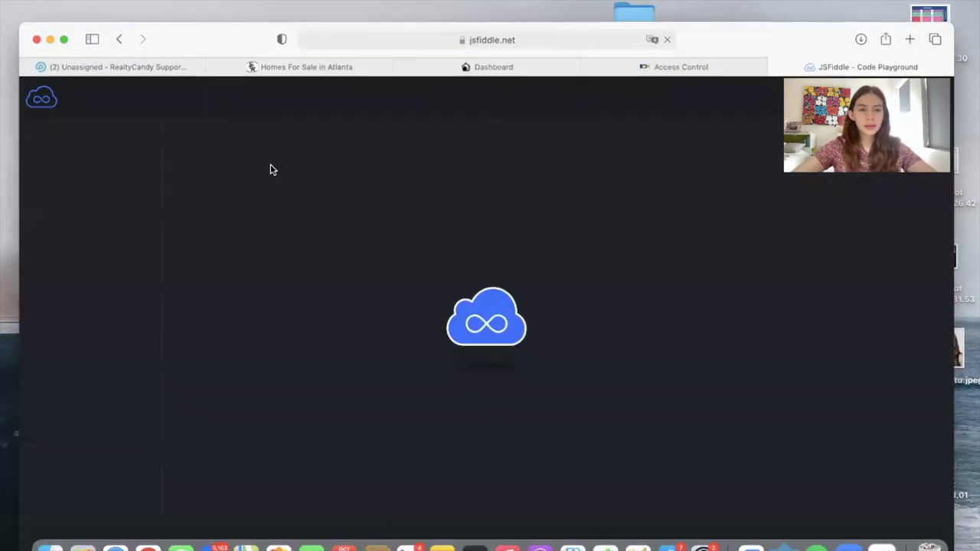
click(216, 112)
key(super+v)
click(101, 64)
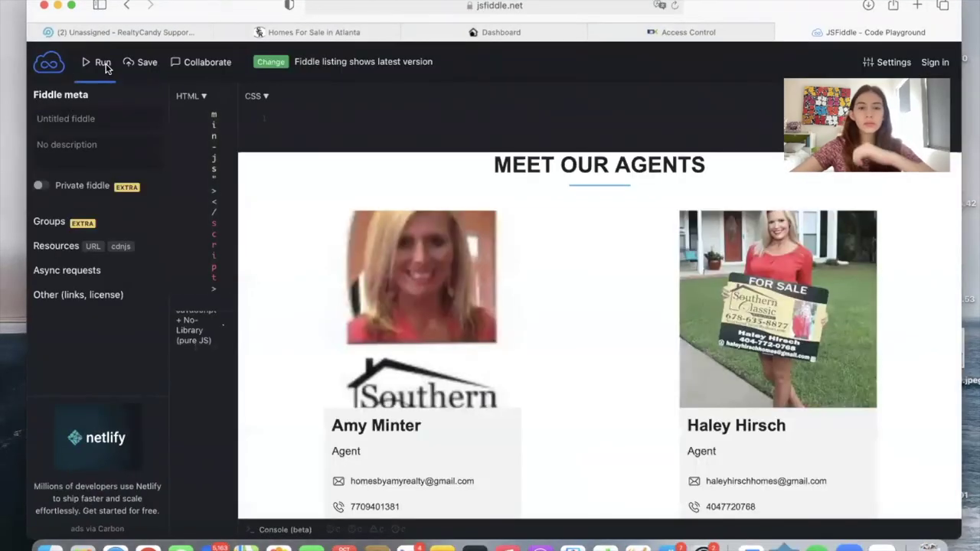
- Compare the social icons on the first two carousel cards with those agents' links in the dashboard's agents table
scroll(628, 440, down, 2)
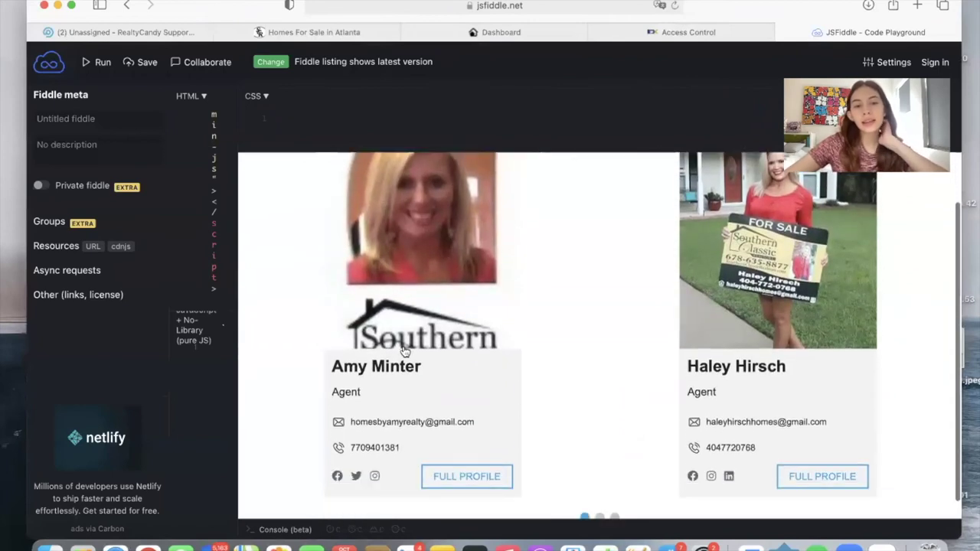
click(543, 38)
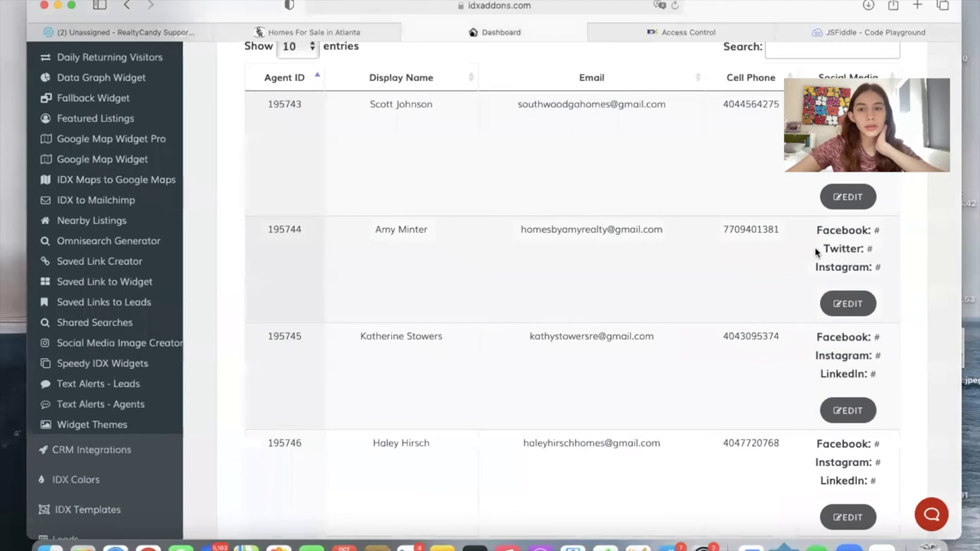
click(890, 29)
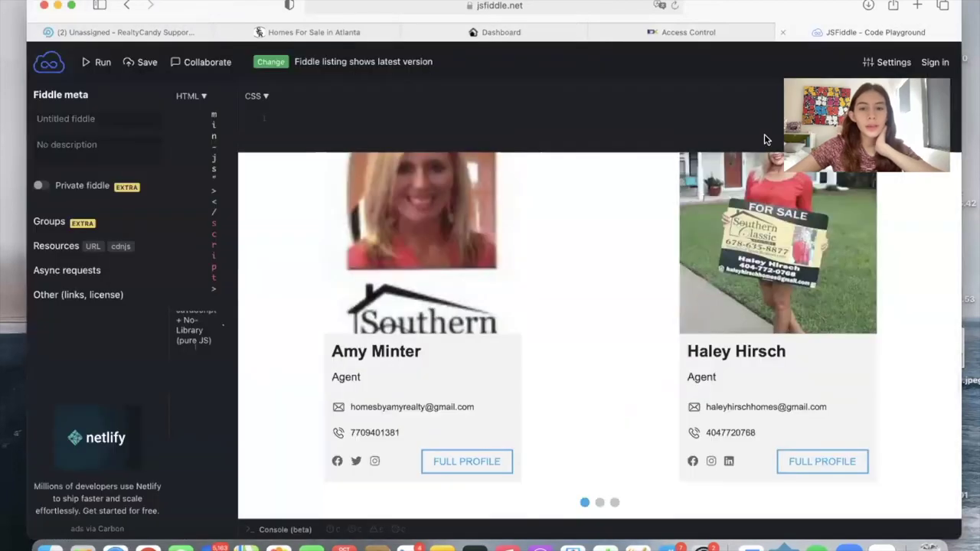
click(523, 38)
scroll(497, 291, down, 2)
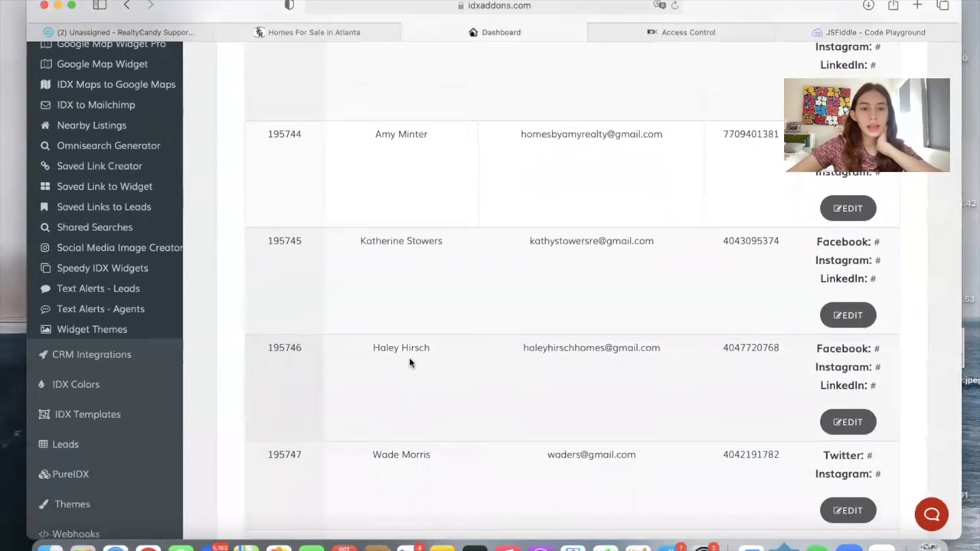
click(875, 33)
scroll(596, 459, down, 1)
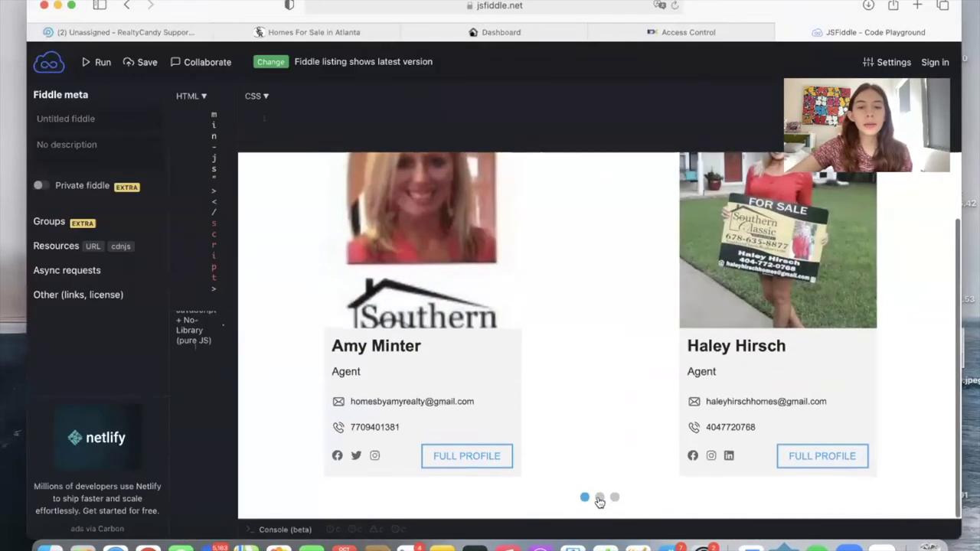
- Page through to the last carousel slide and compare its first agent's social icons with the links in the dashboard table
click(598, 498)
click(615, 498)
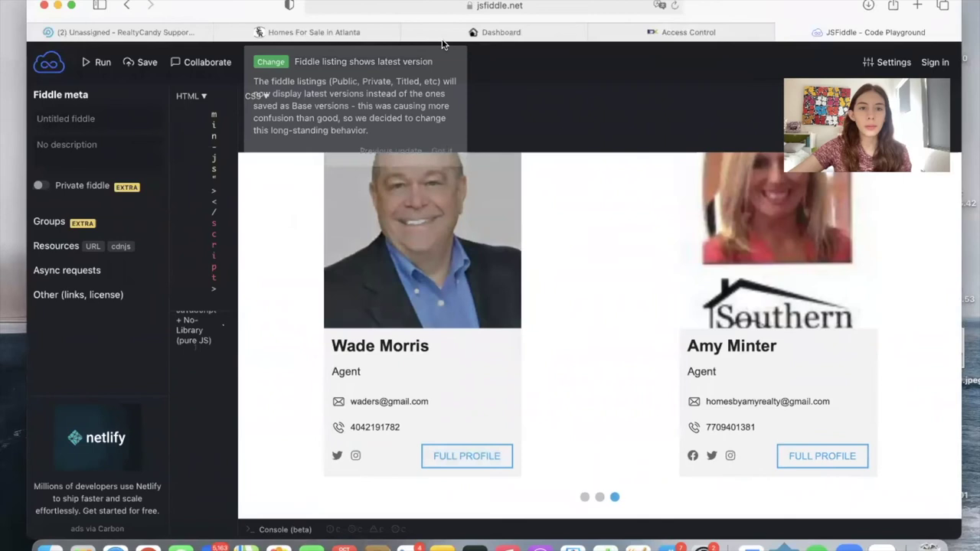
click(439, 32)
scroll(477, 348, down, 2)
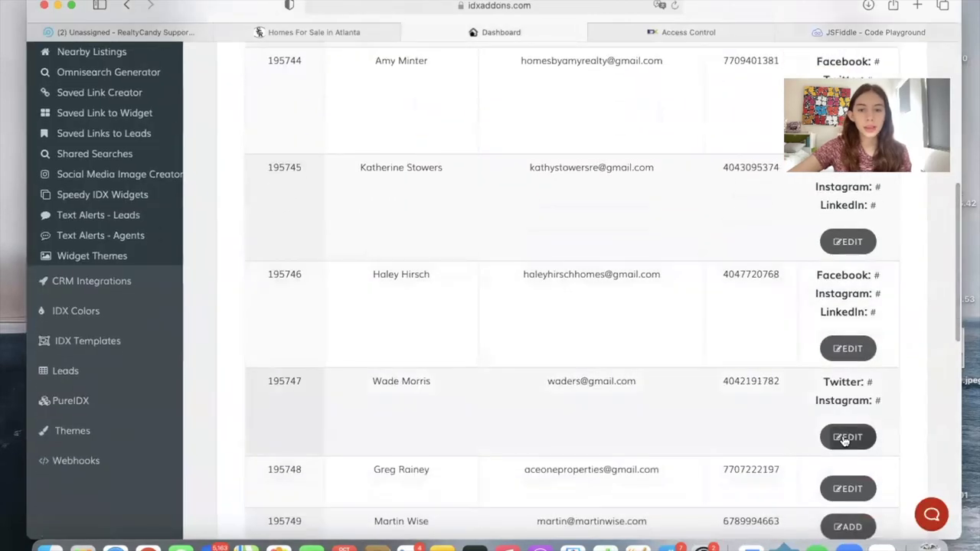
- Review the remaining agent cards in the JSFiddle carousel, and switch to the Homes For Sale in Atlanta page to view its agents carousel
click(867, 32)
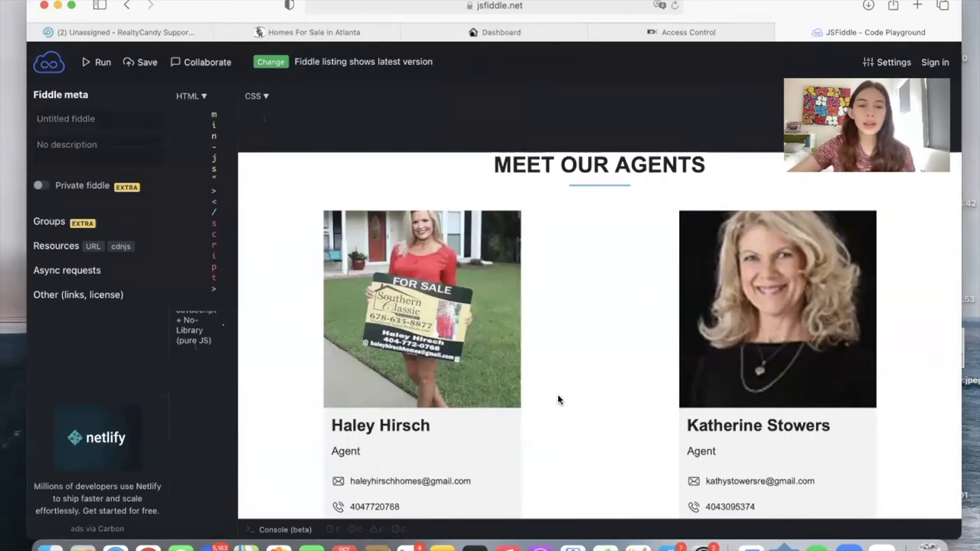
scroll(558, 399, down, 2)
click(599, 499)
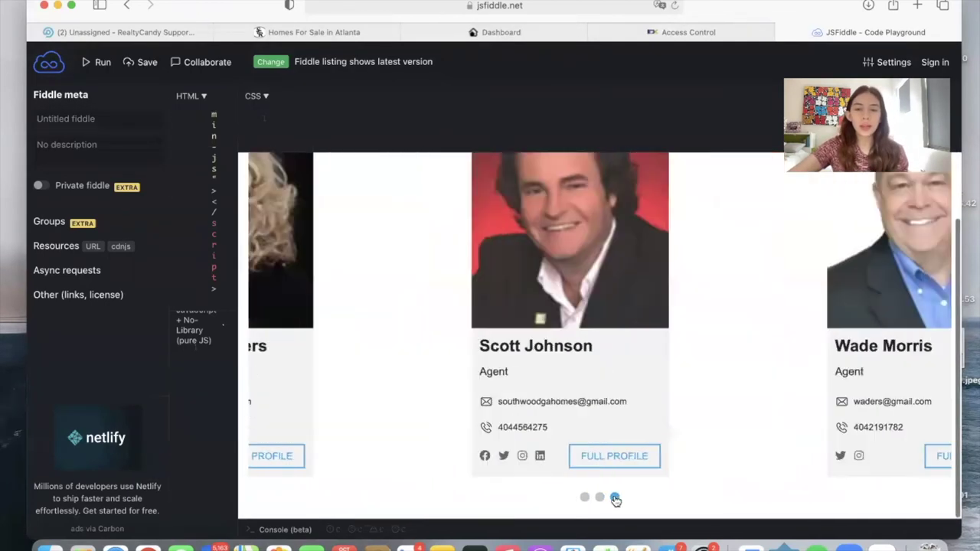
scroll(534, 311, up, 2)
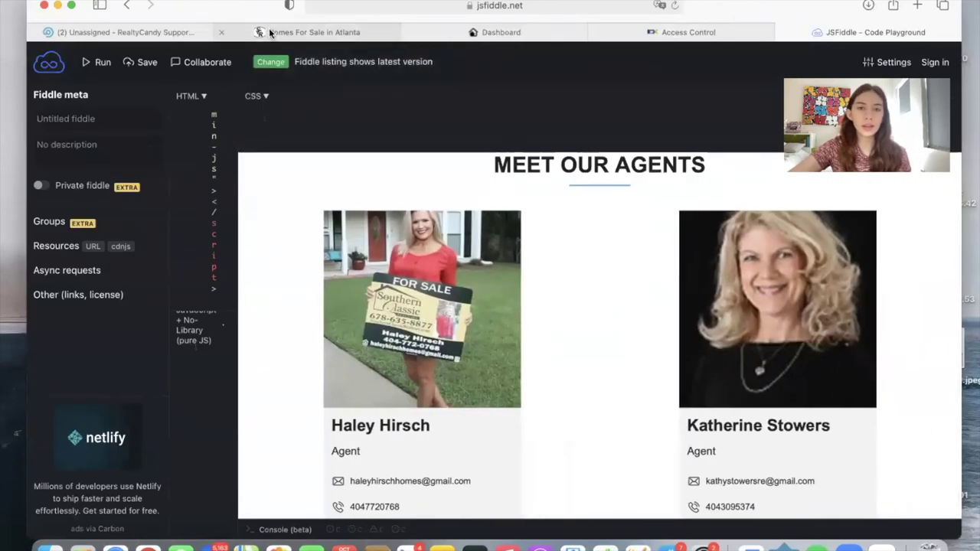
click(269, 32)
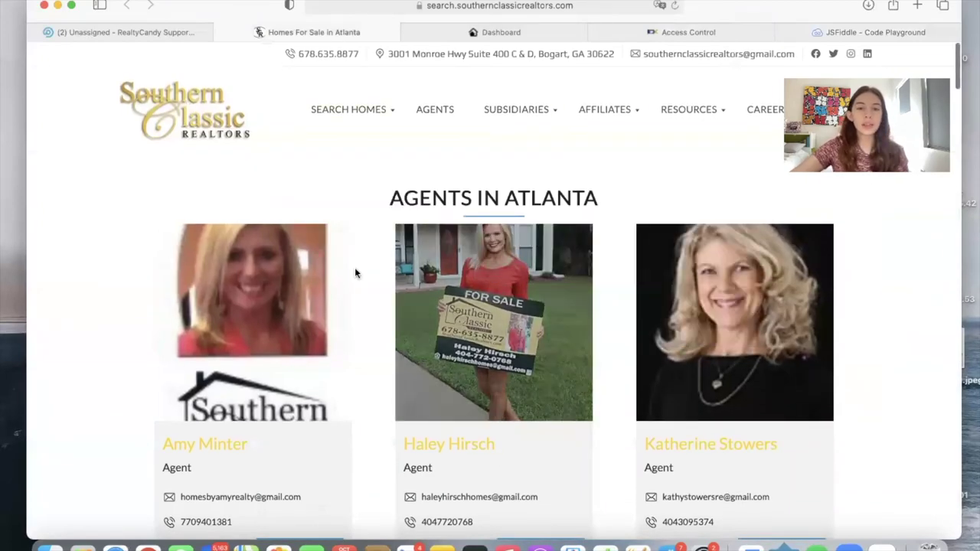
- Look over the Atlanta listings page and page its agents carousel to the second slide and back to the first
scroll(505, 405, down, 15)
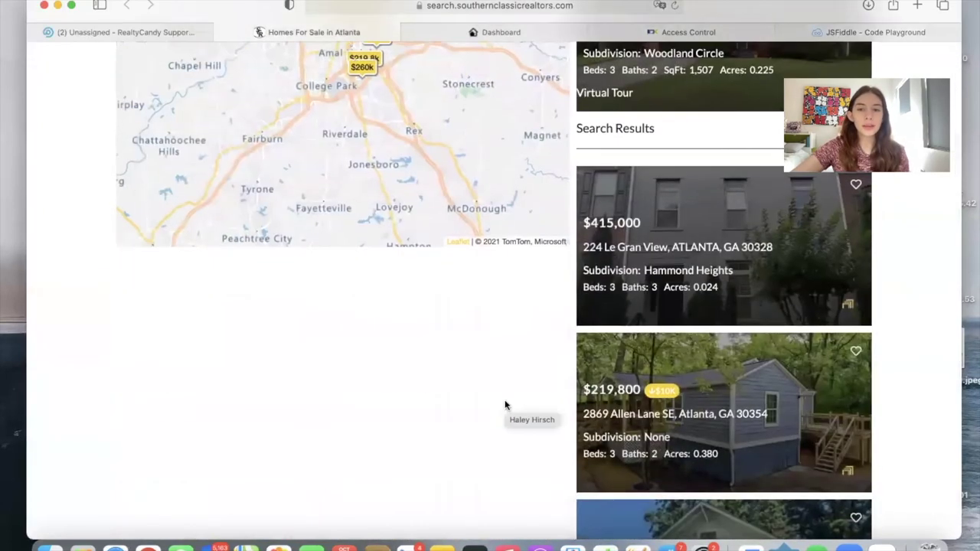
scroll(505, 405, up, 15)
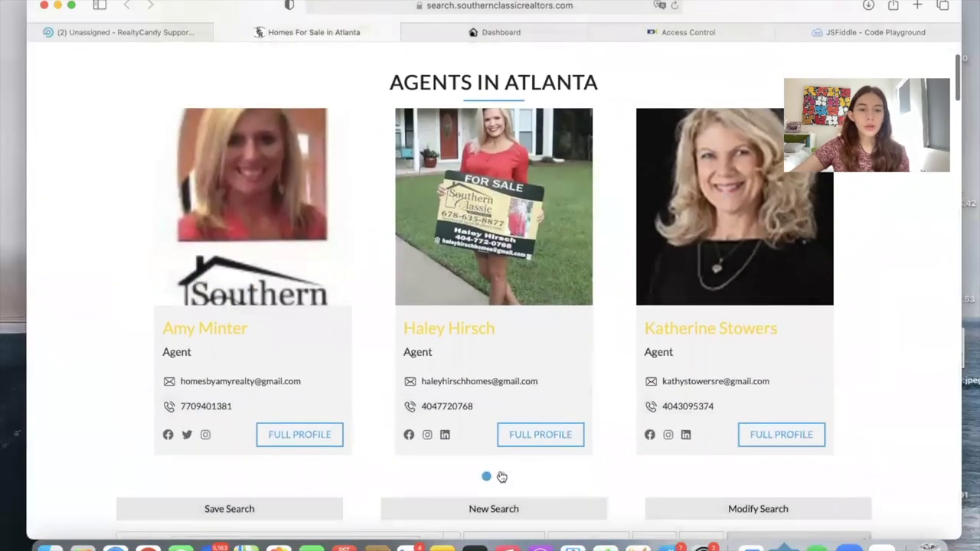
click(501, 477)
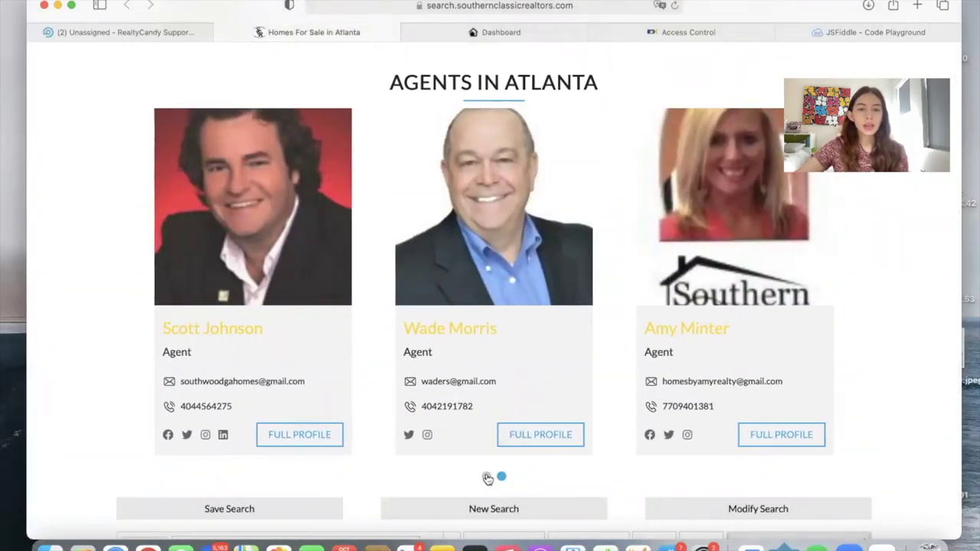
click(487, 478)
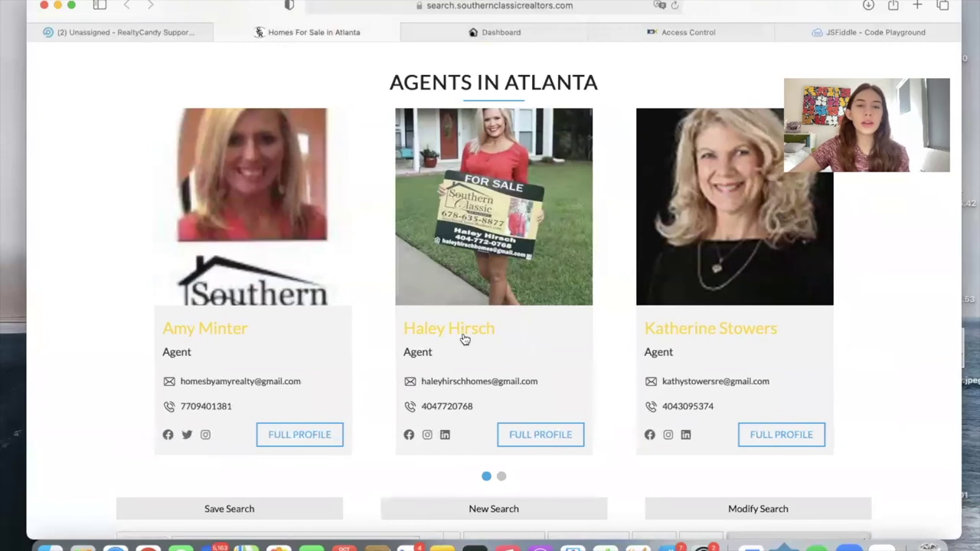
- View the third agent's profile page with its map and listings from the carousel, and return to the Atlanta page
click(741, 327)
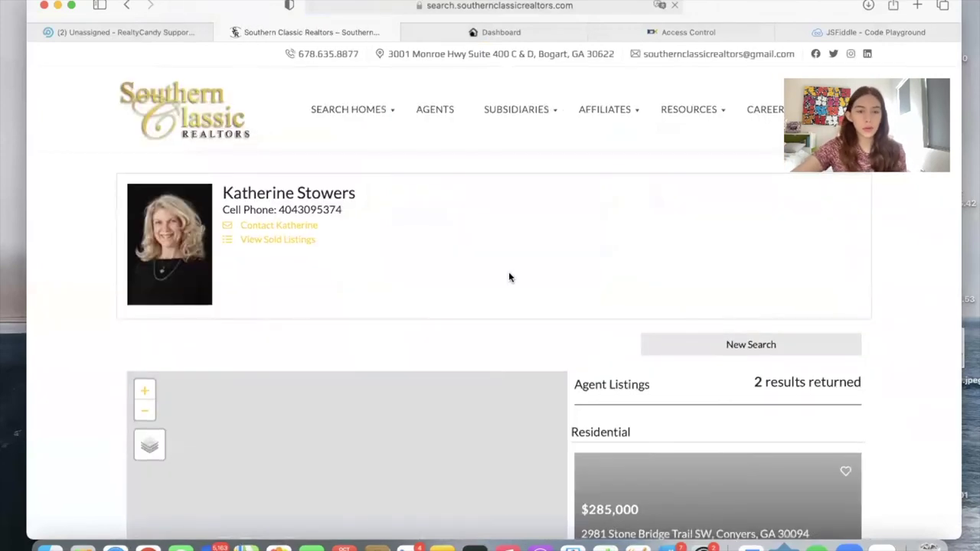
scroll(509, 277, down, 5)
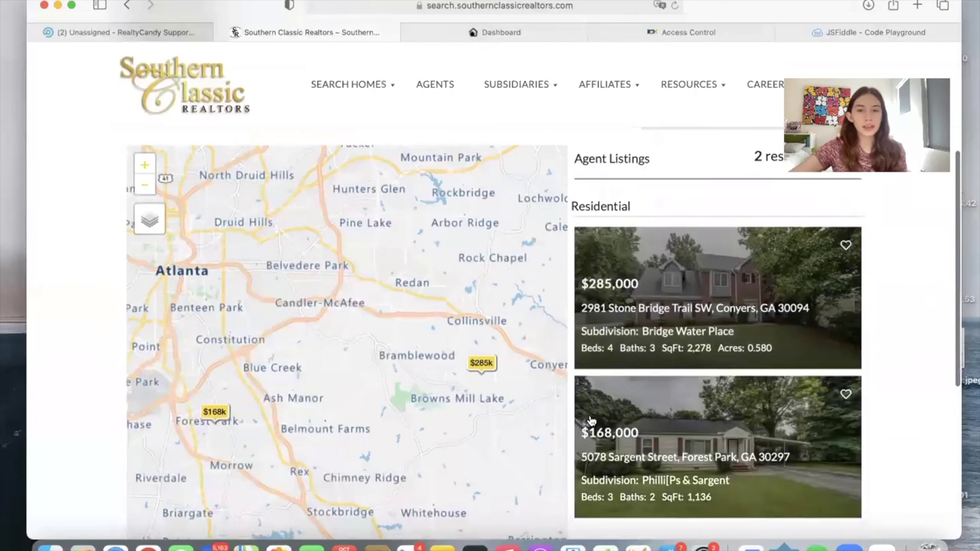
scroll(590, 420, down, 5)
scroll(590, 420, up, 10)
click(126, 5)
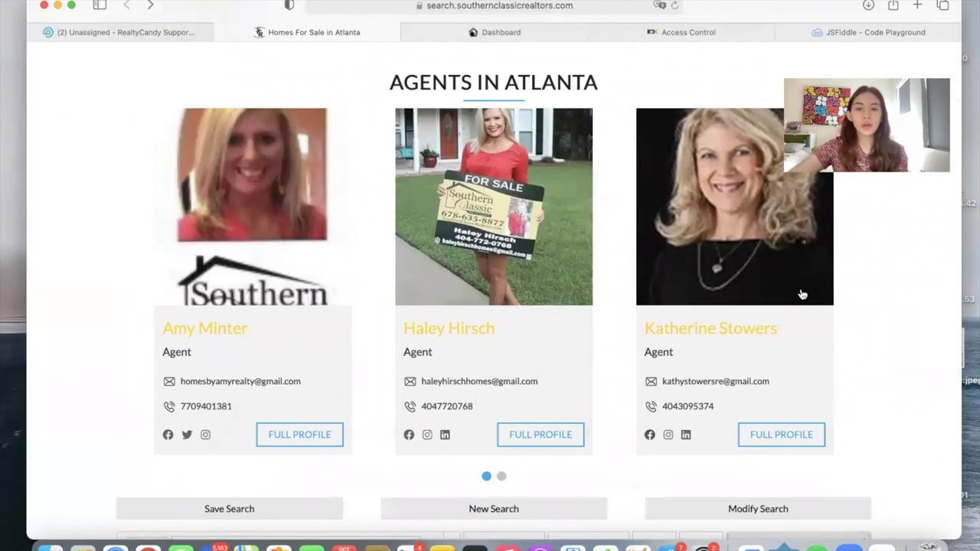
- Test the Facebook link on the third agent's card, close the extra tab, and return to the dashboard's Agents Carousel setup
click(649, 438)
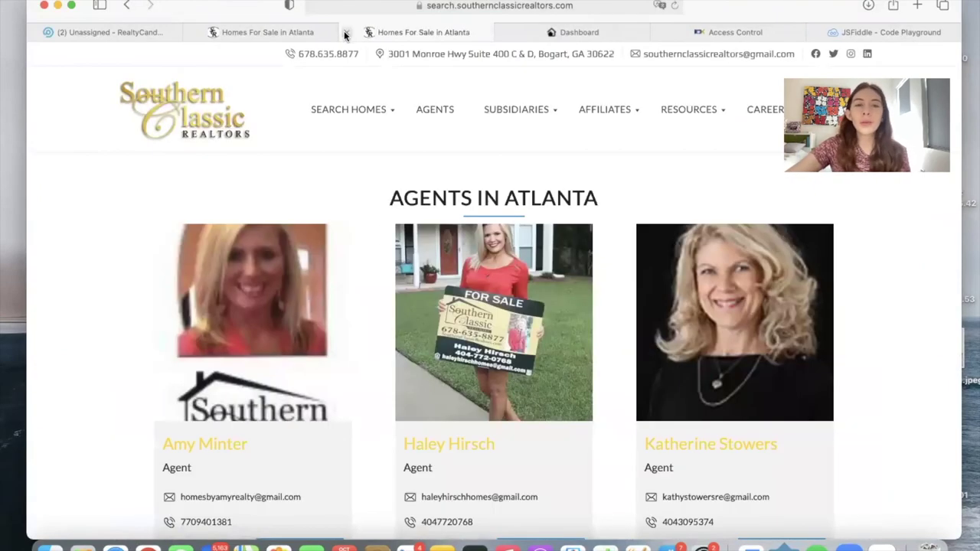
click(346, 34)
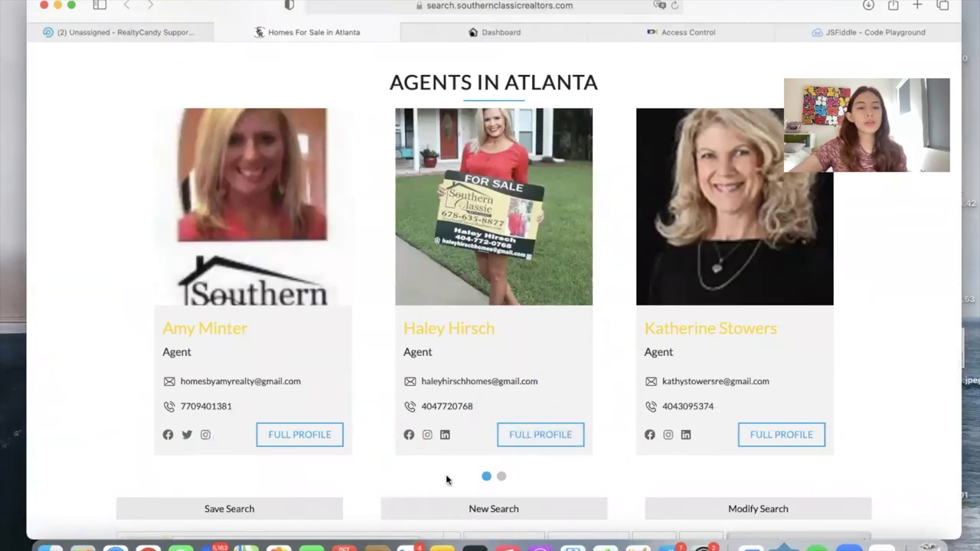
click(309, 440)
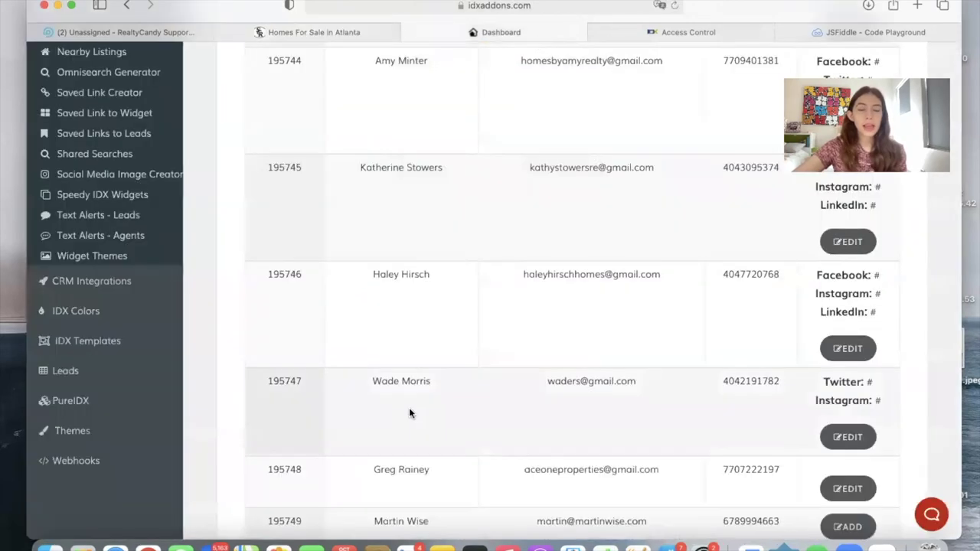
scroll(409, 413, up, 10)
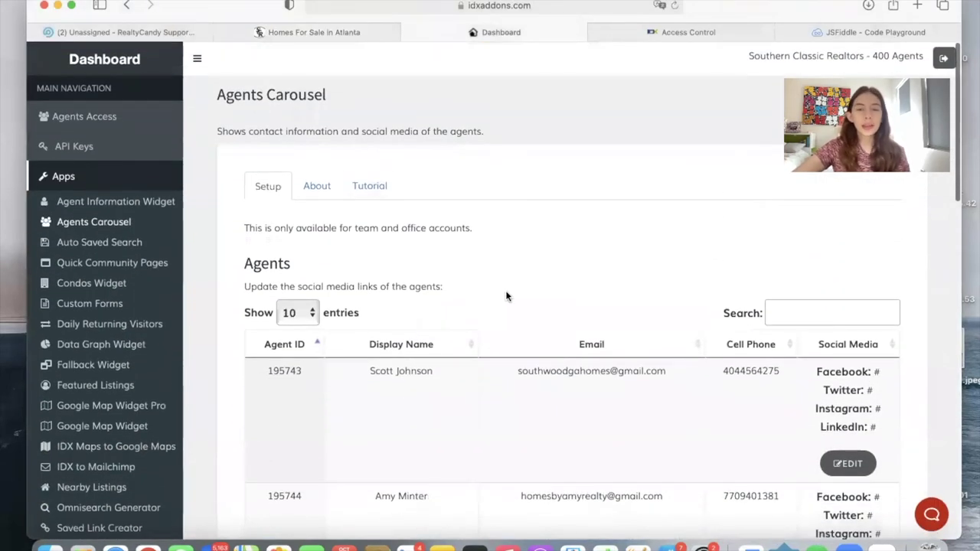